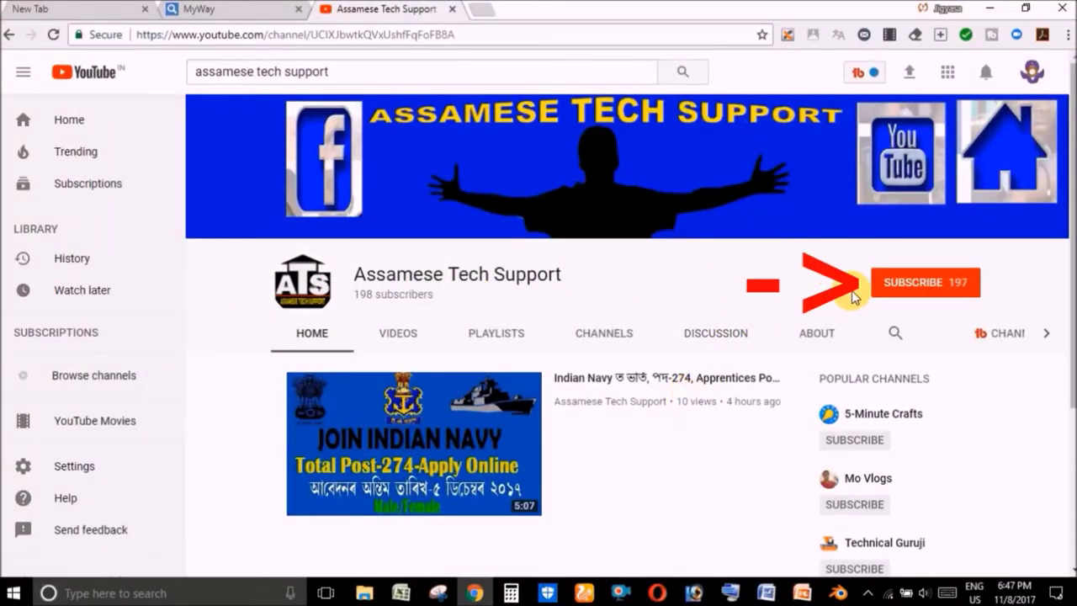
Step: Subscribe to the Assamese Tech Support channel and set its bell to occasional notifications
click(899, 286)
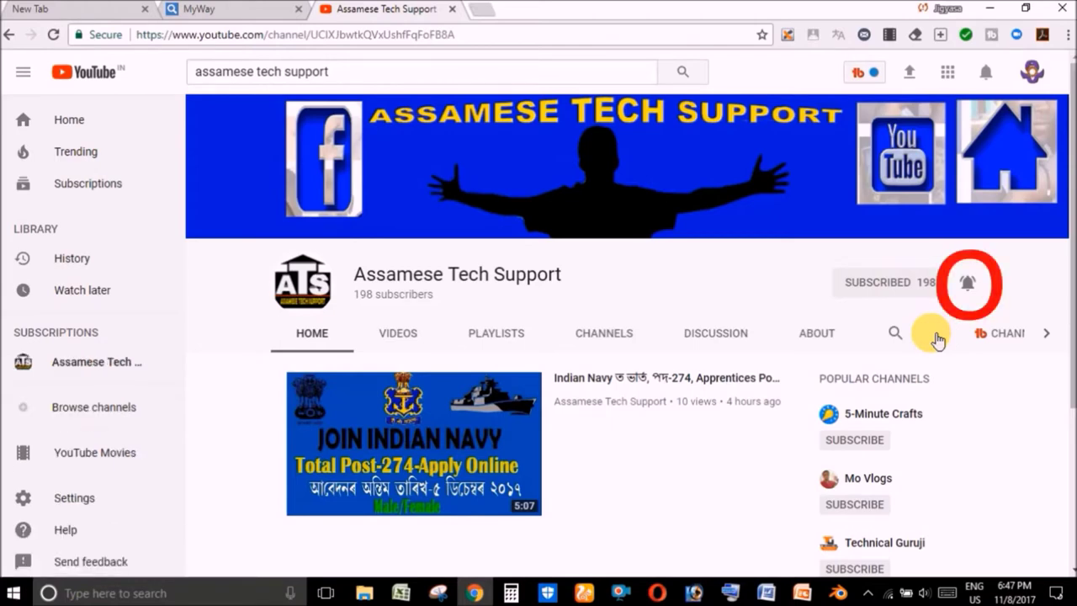
click(968, 286)
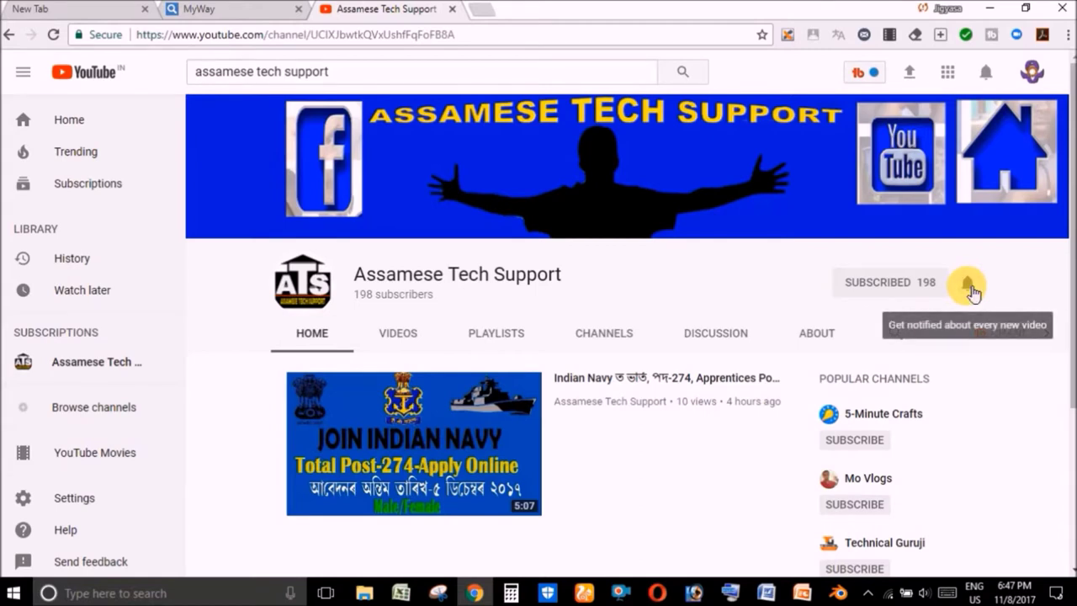
click(968, 286)
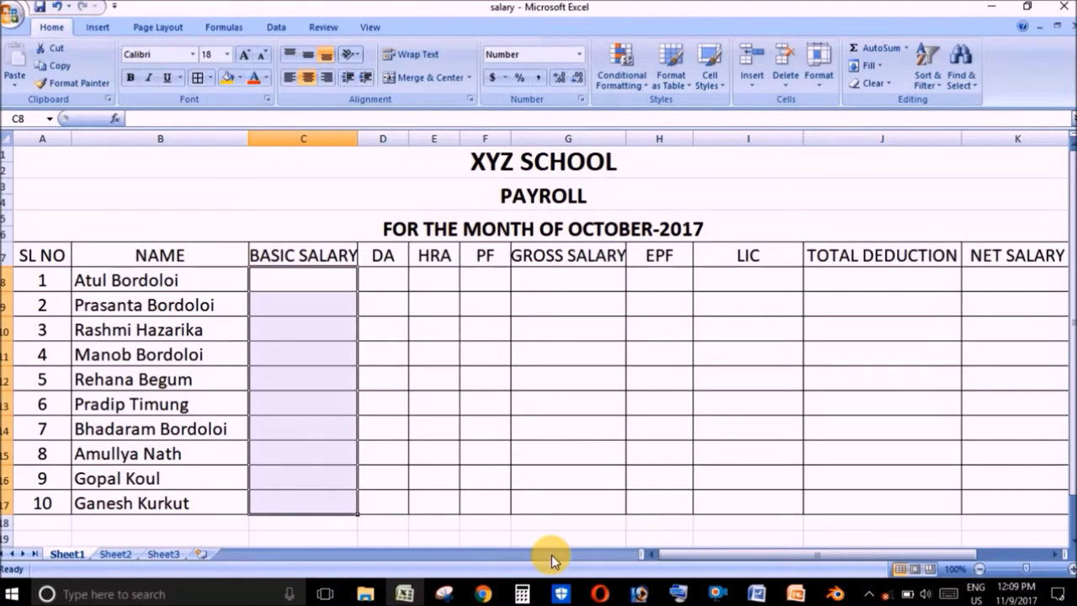
Step: Enter basic salaries 5200, 5000, 4800, 4500 and 4300 in C8:C12
click(313, 290)
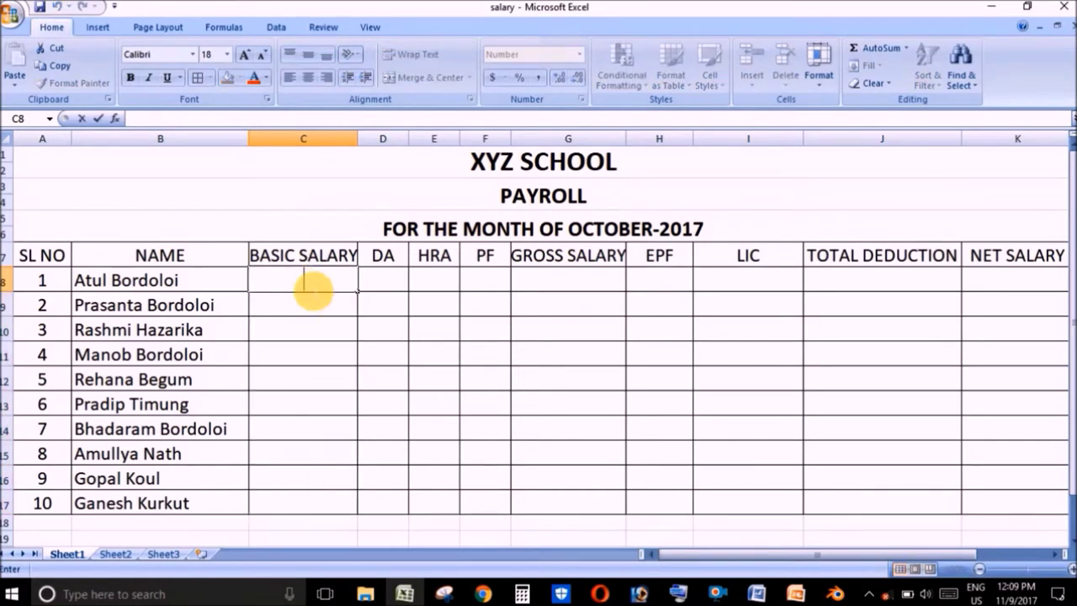
text(5200)
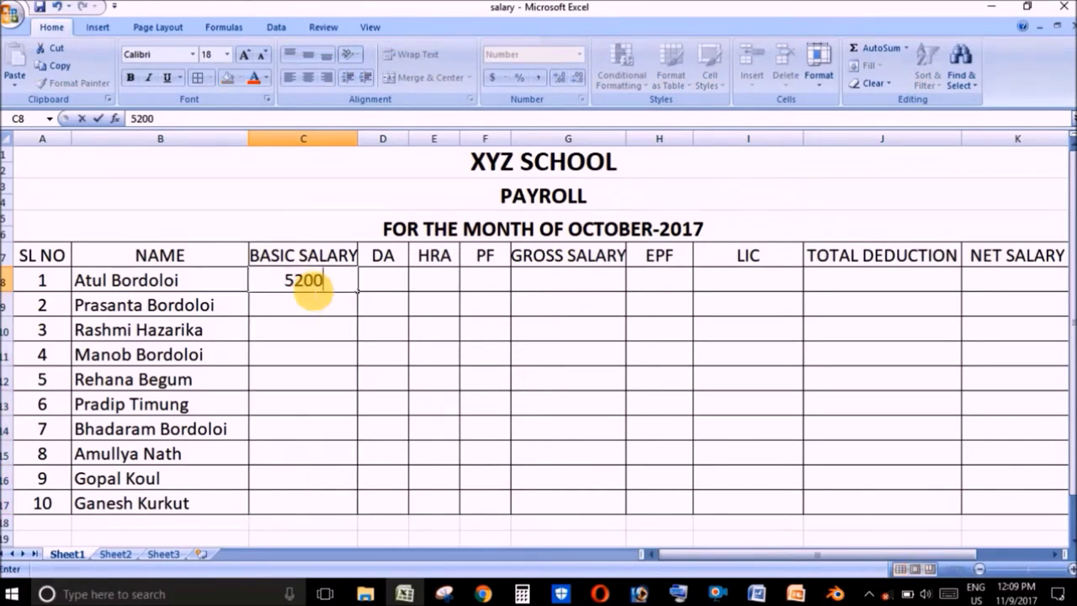
key(Return)
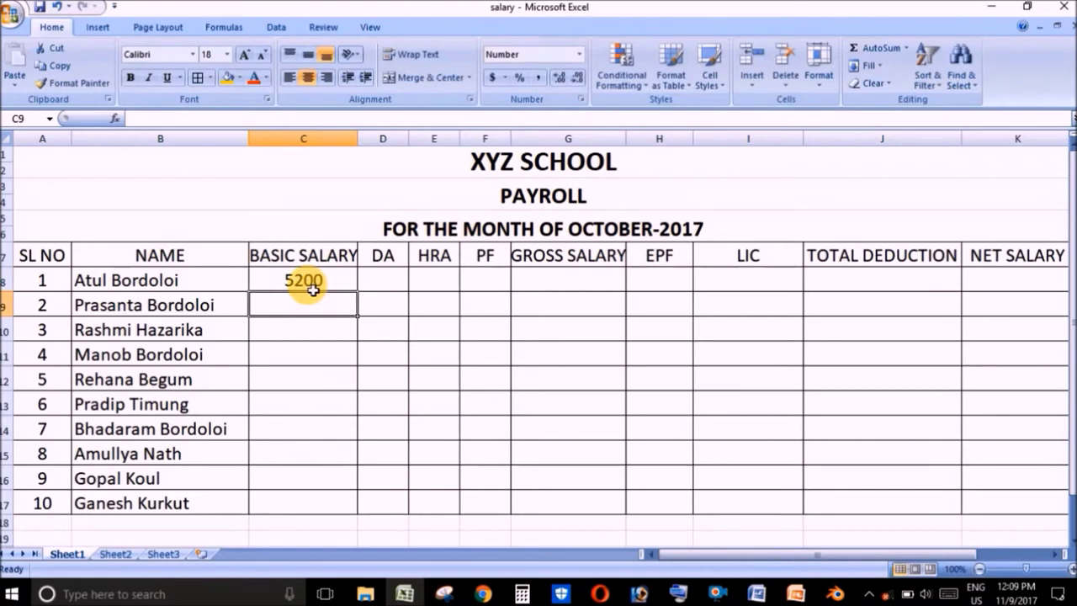
text(5000)
key(Return)
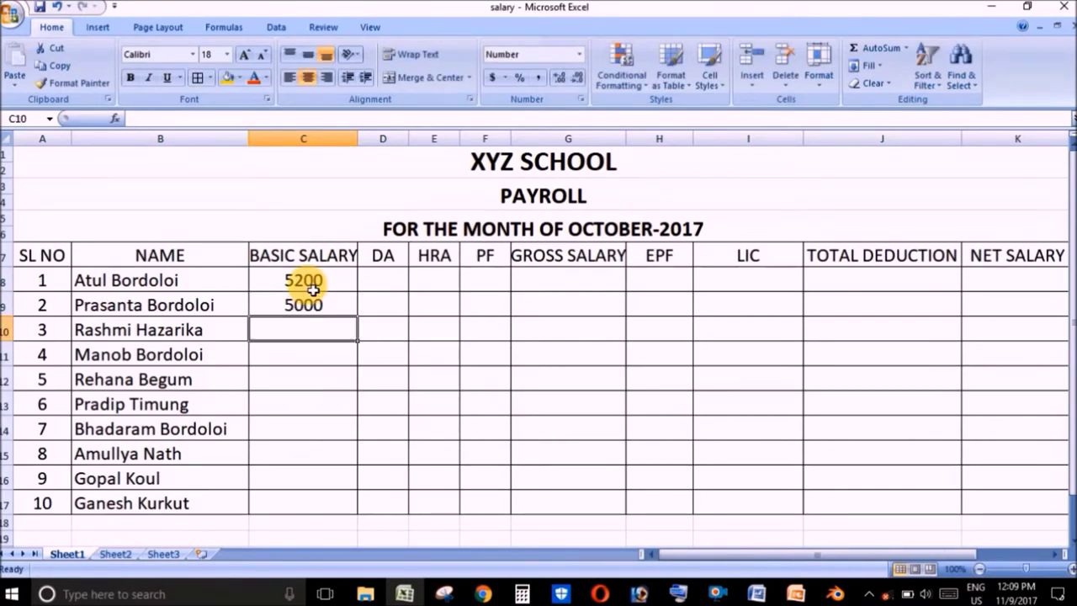
text(4800)
key(Return)
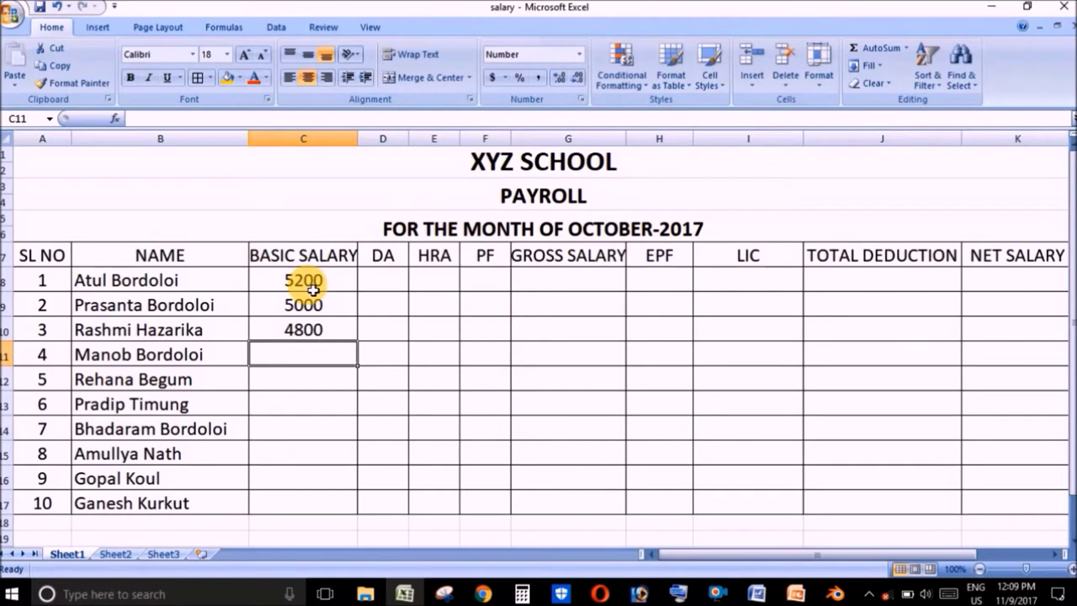
text(4500)
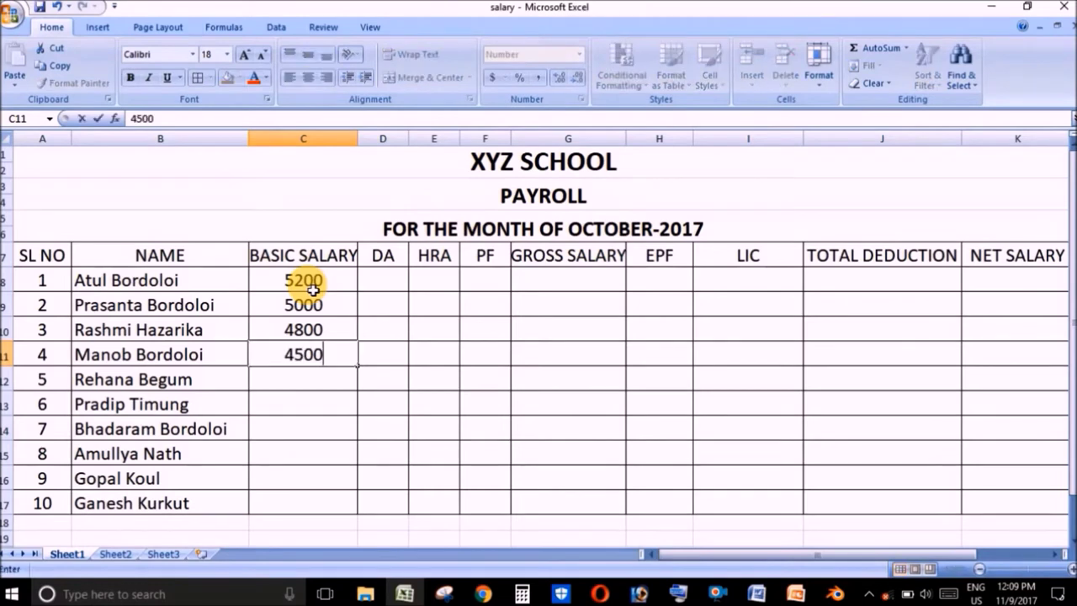
key(Return)
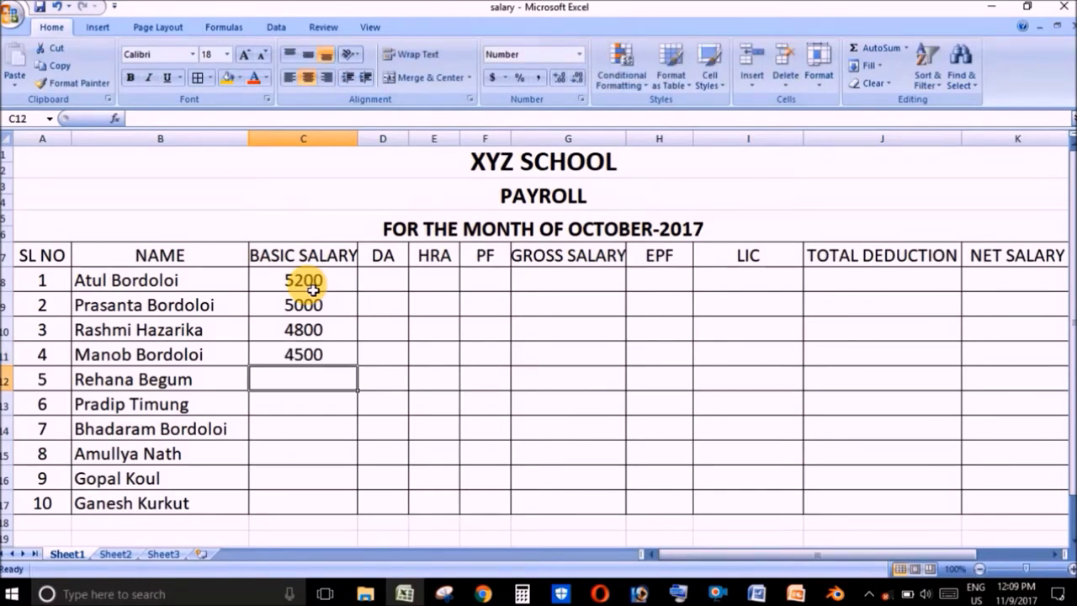
text(4300)
key(Return)
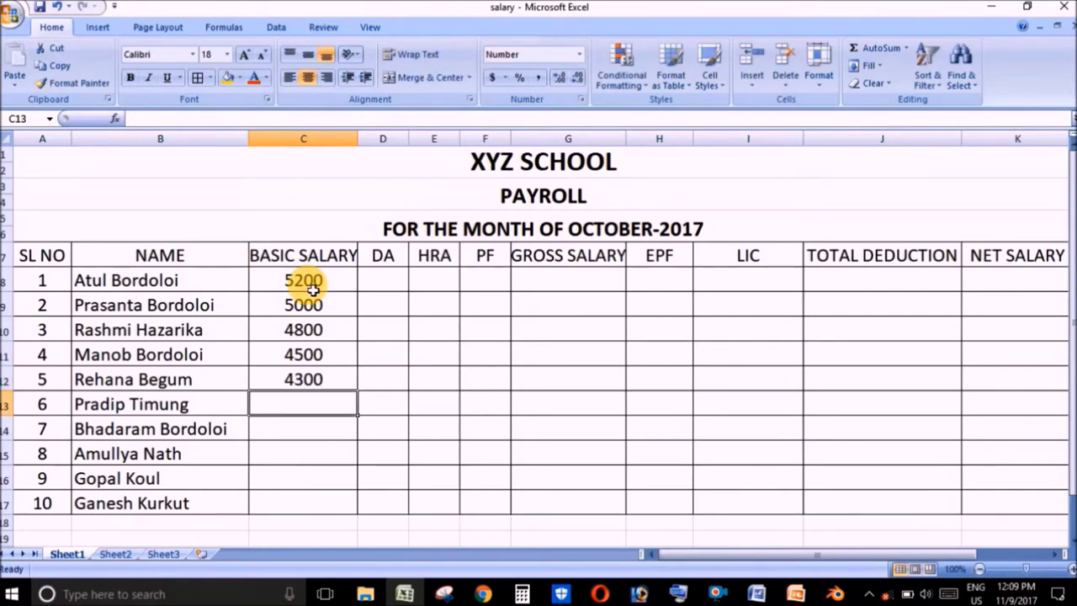
Step: Enter the remaining salaries 4200, 4100, 4000, 3800 and 3200 in C13:C17 and select them
text(4200)
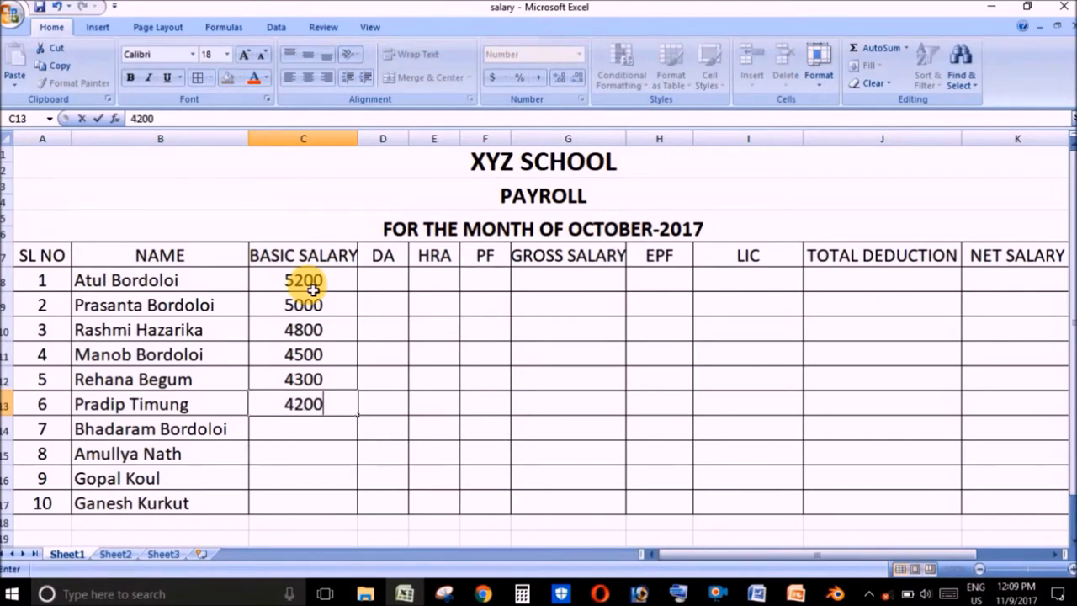
key(Return)
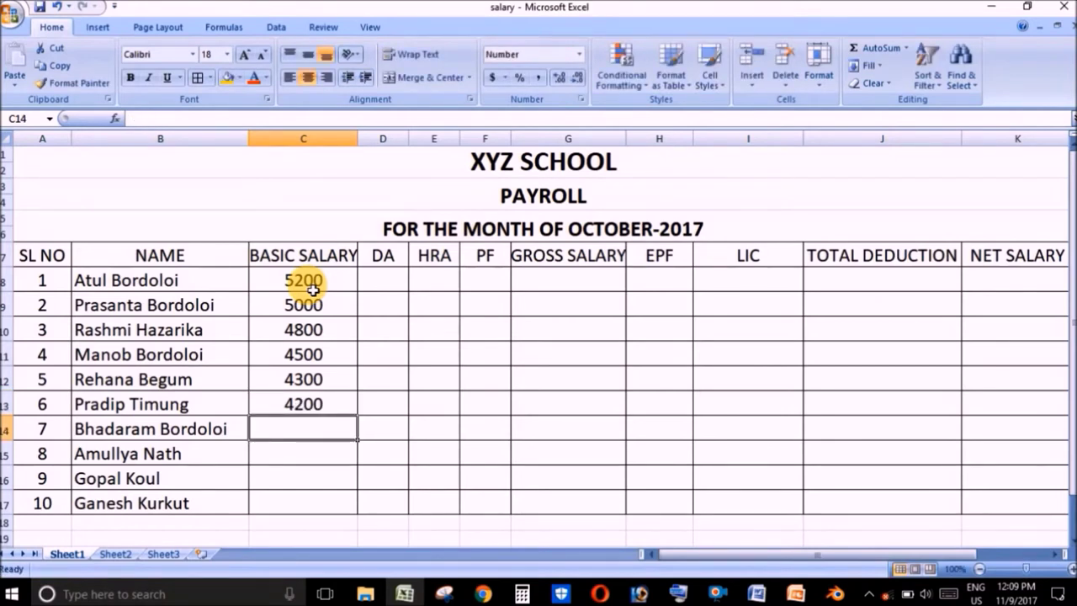
text(4100)
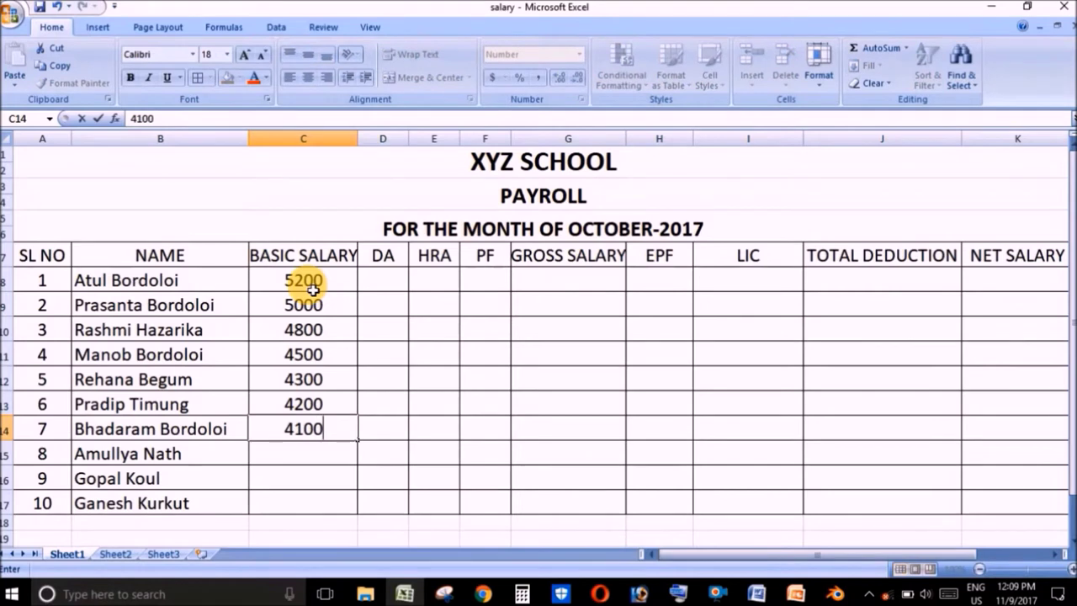
key(Return)
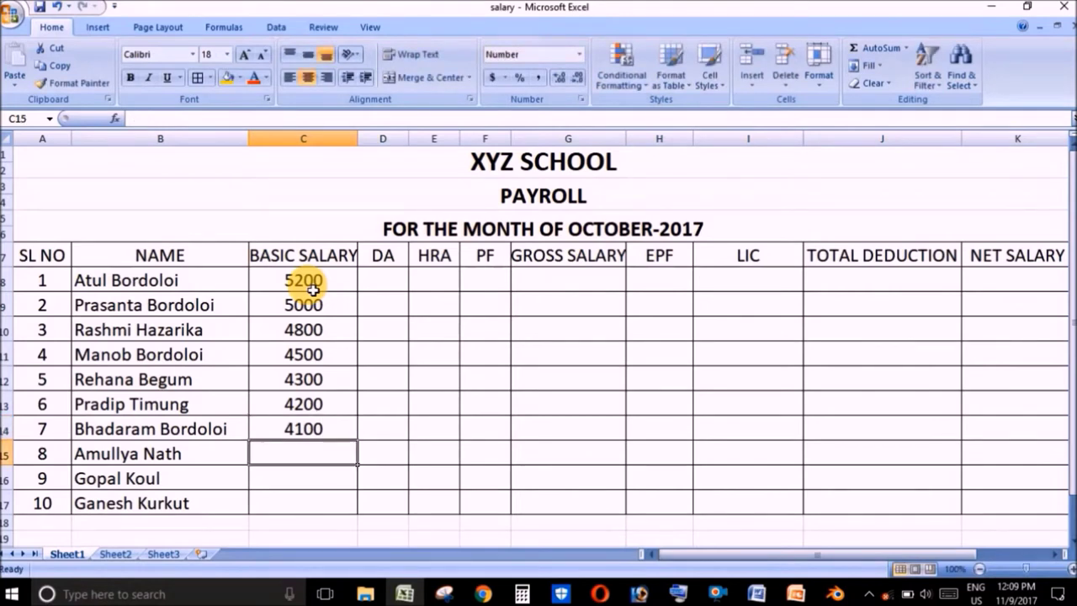
text(4)
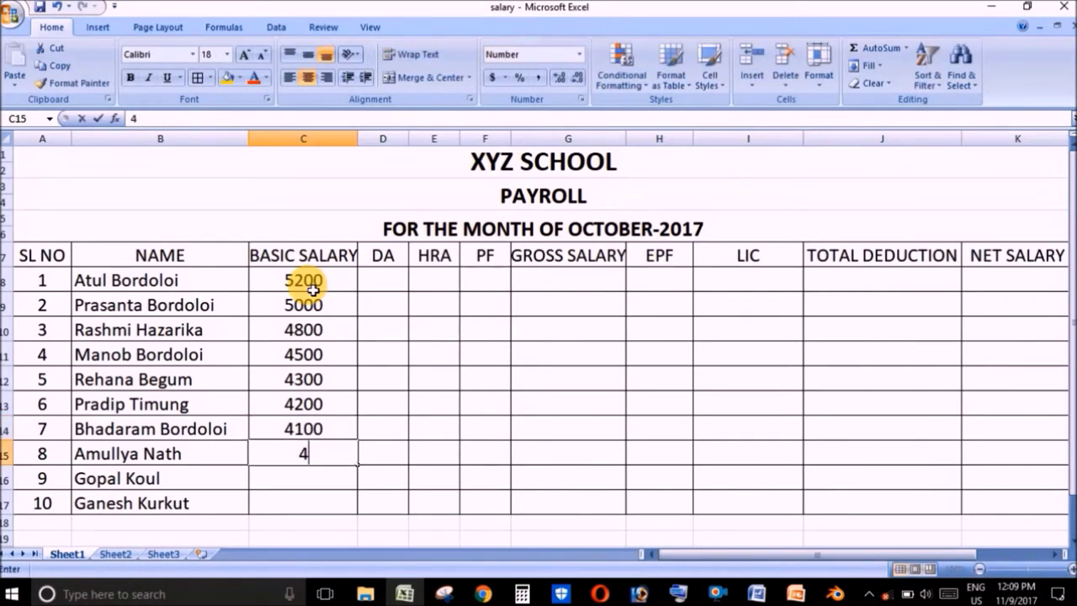
text(000)
key(Return)
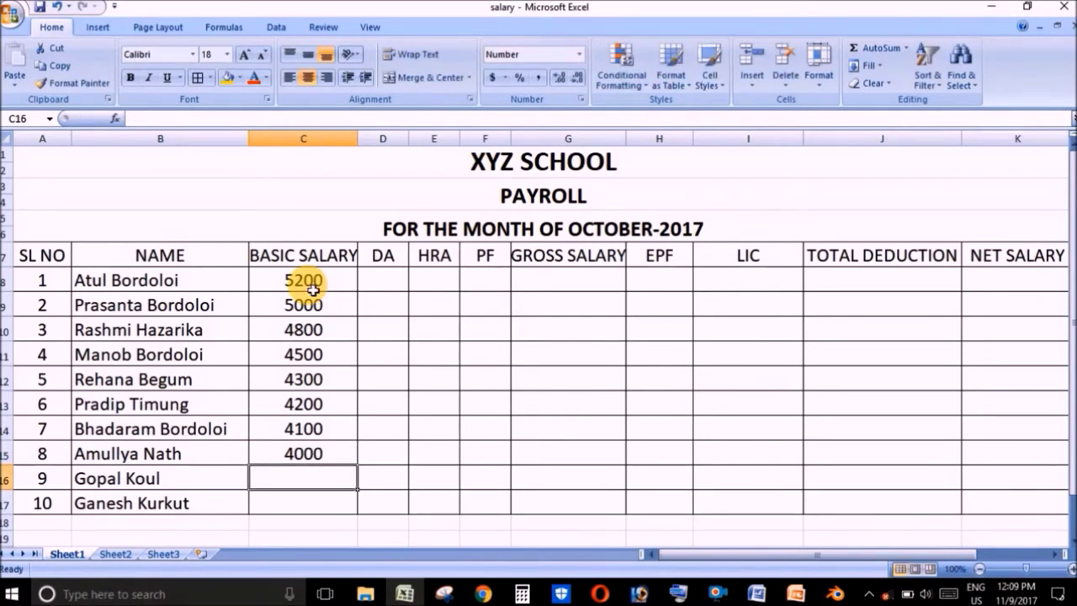
text(3800)
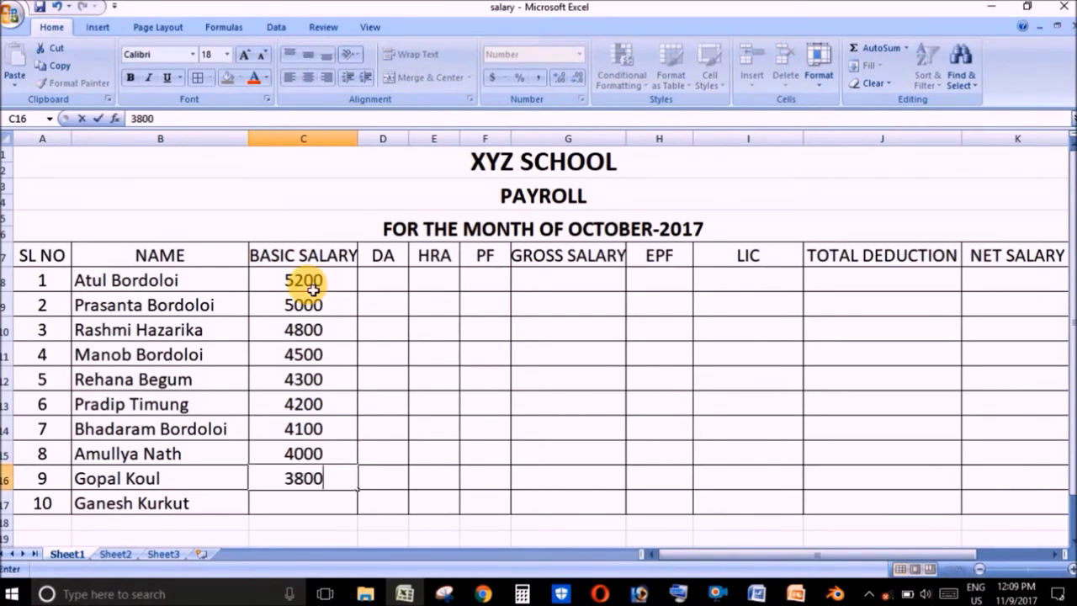
key(Return)
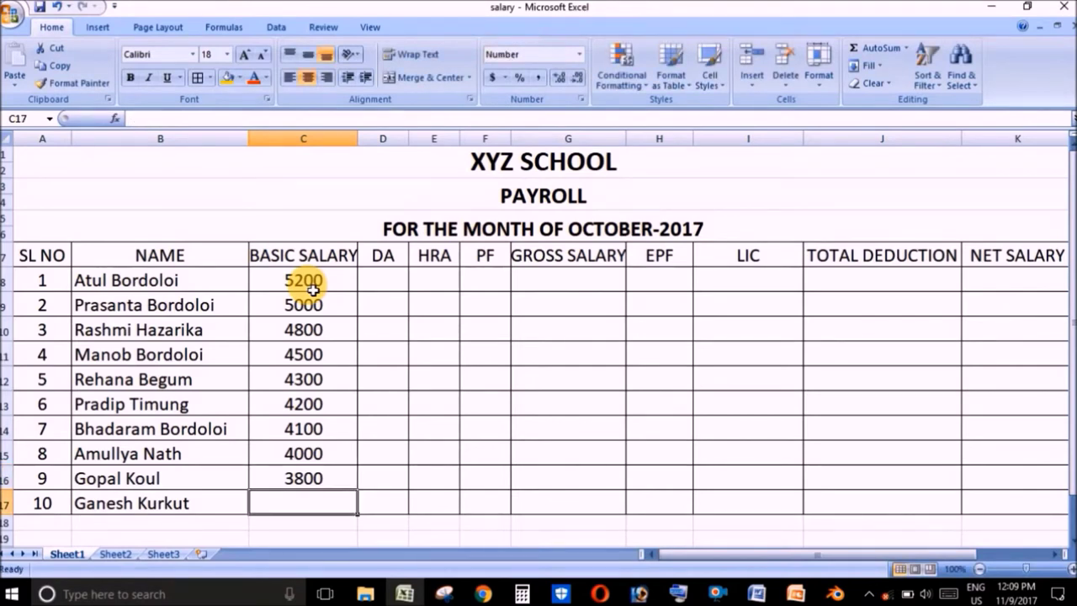
text(3200)
key(Return)
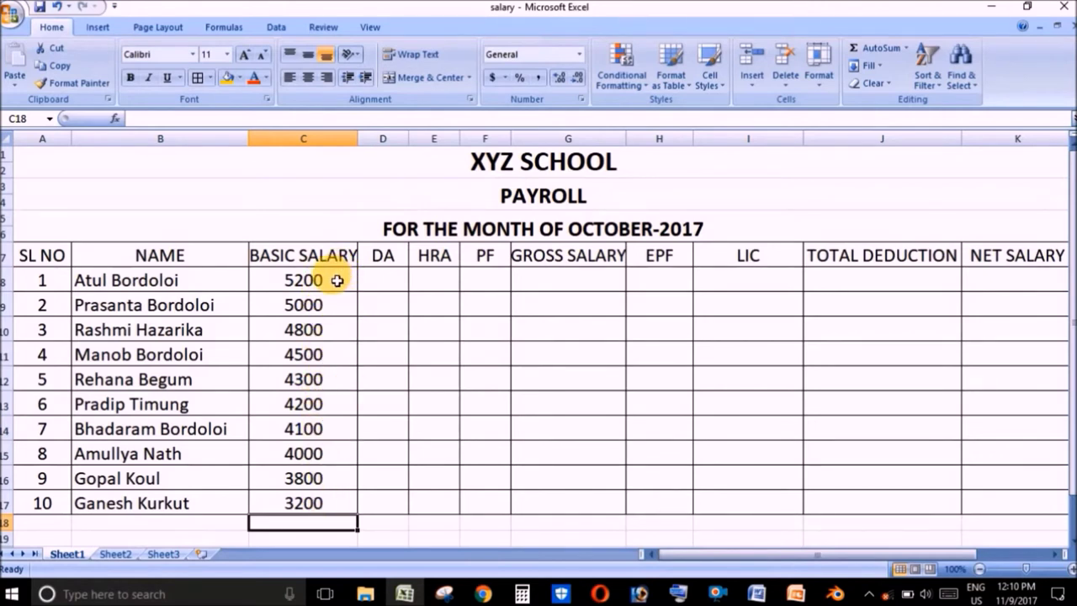
drag(336, 281, 338, 503)
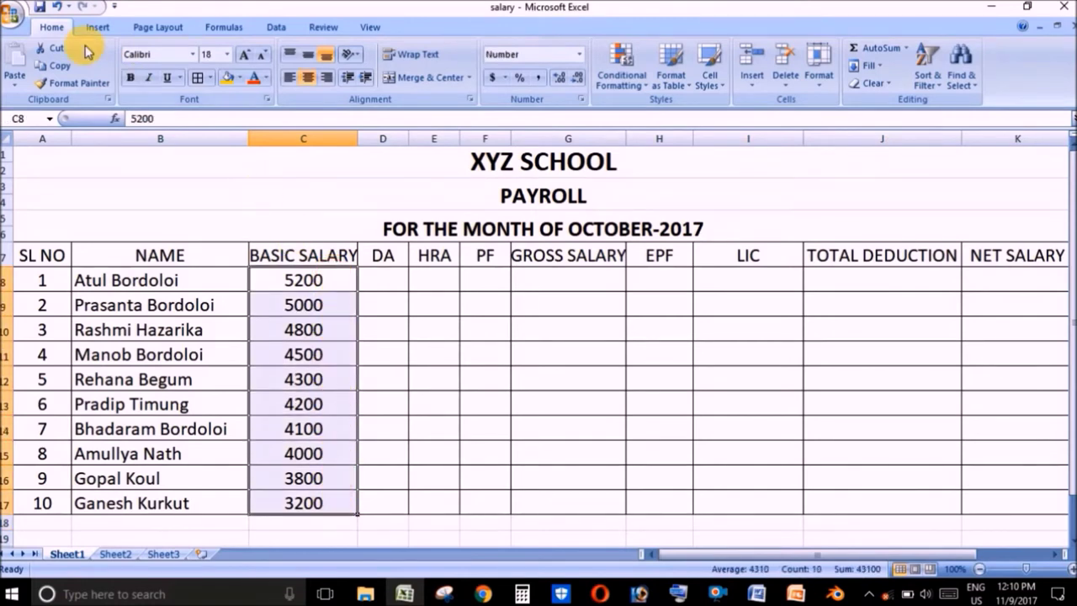
Step: Display the basic salaries with two decimals, 5200.00 down to 3200.00
click(561, 89)
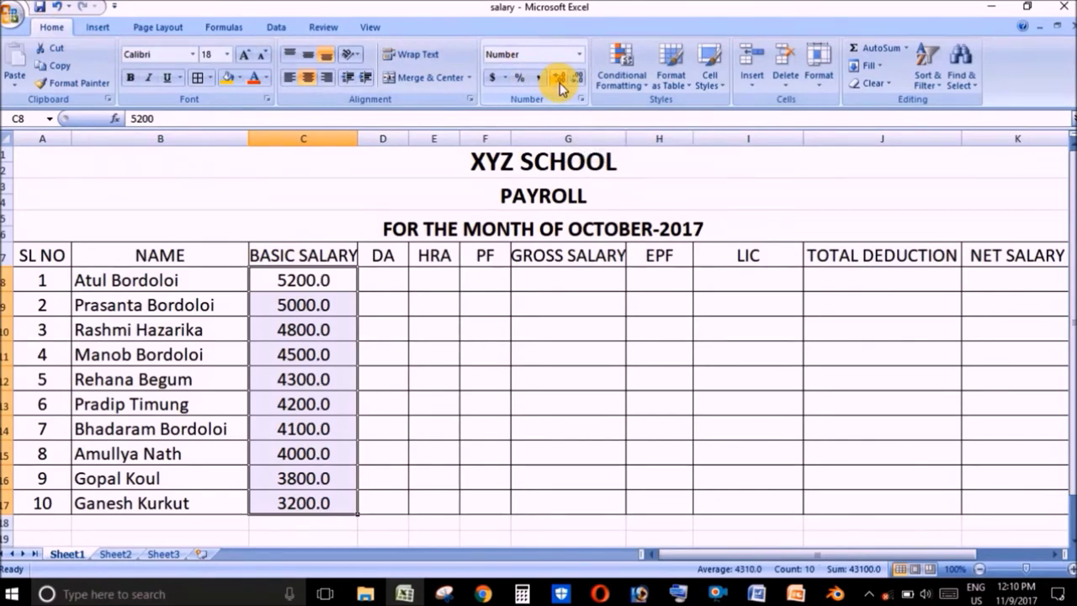
click(561, 89)
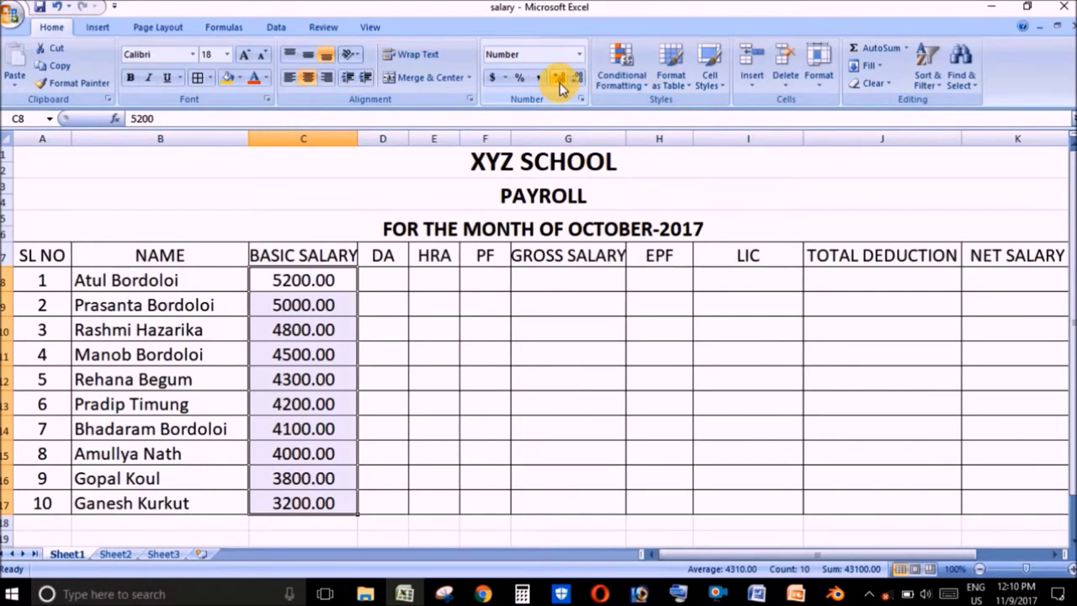
click(385, 290)
double_click(385, 289)
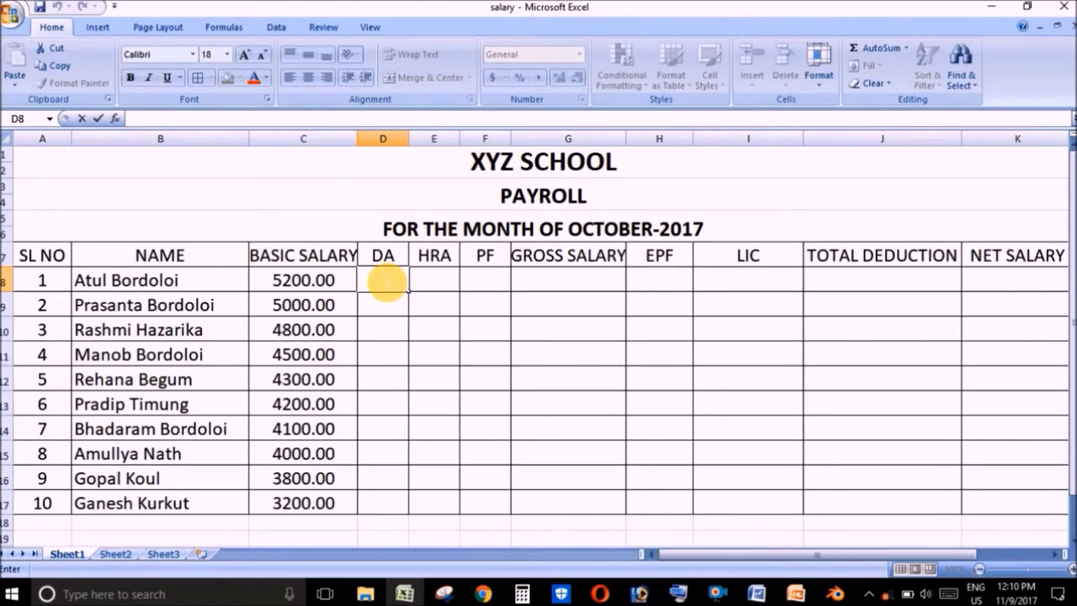
Step: Enter the DA formula =C8*10/100 in D8
text(=)
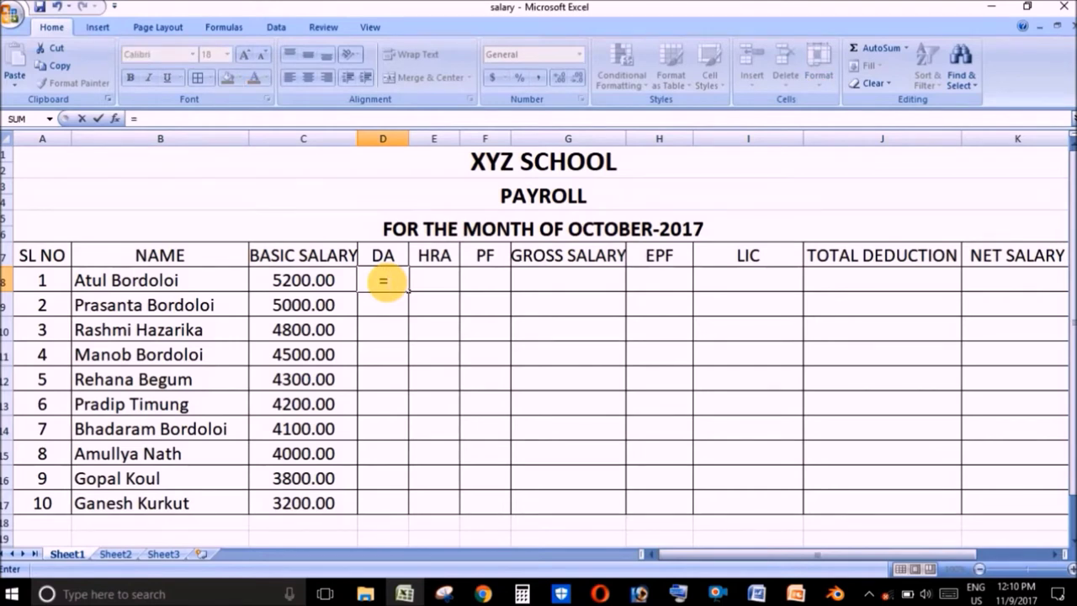
click(312, 280)
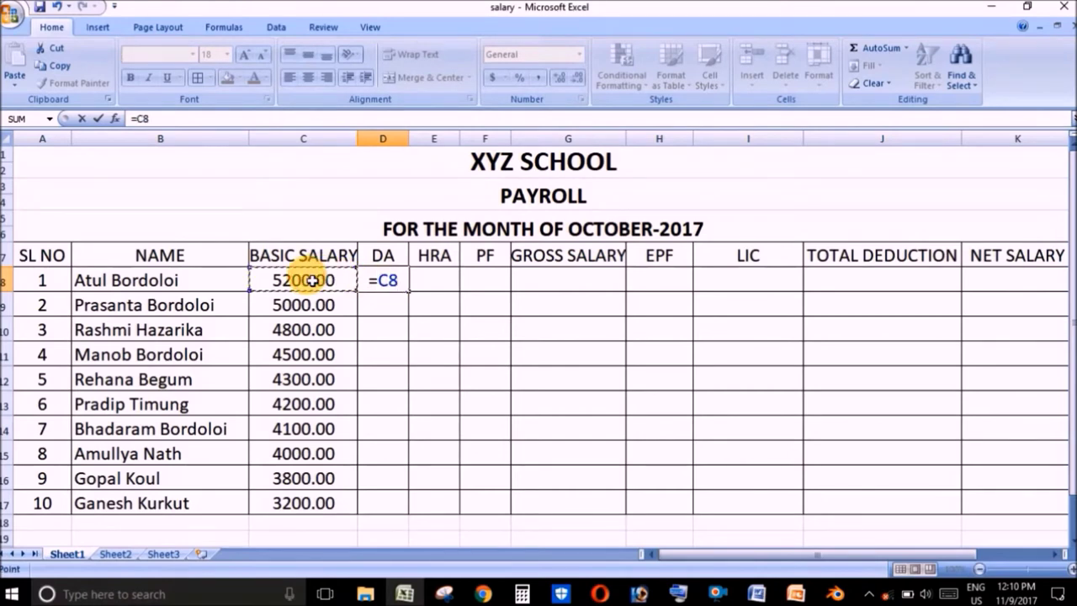
text(*)
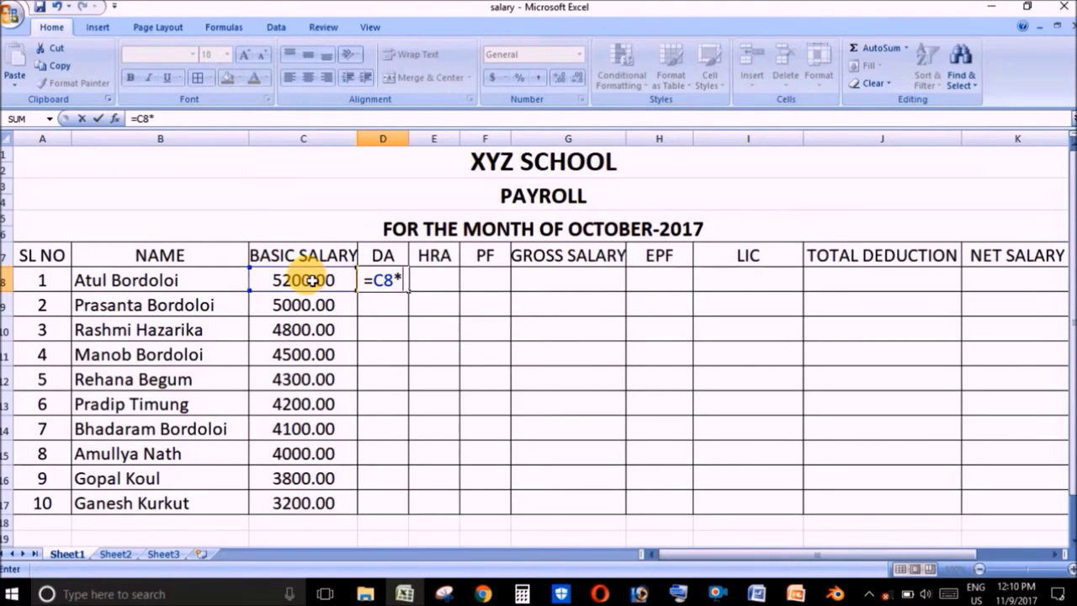
text(10)
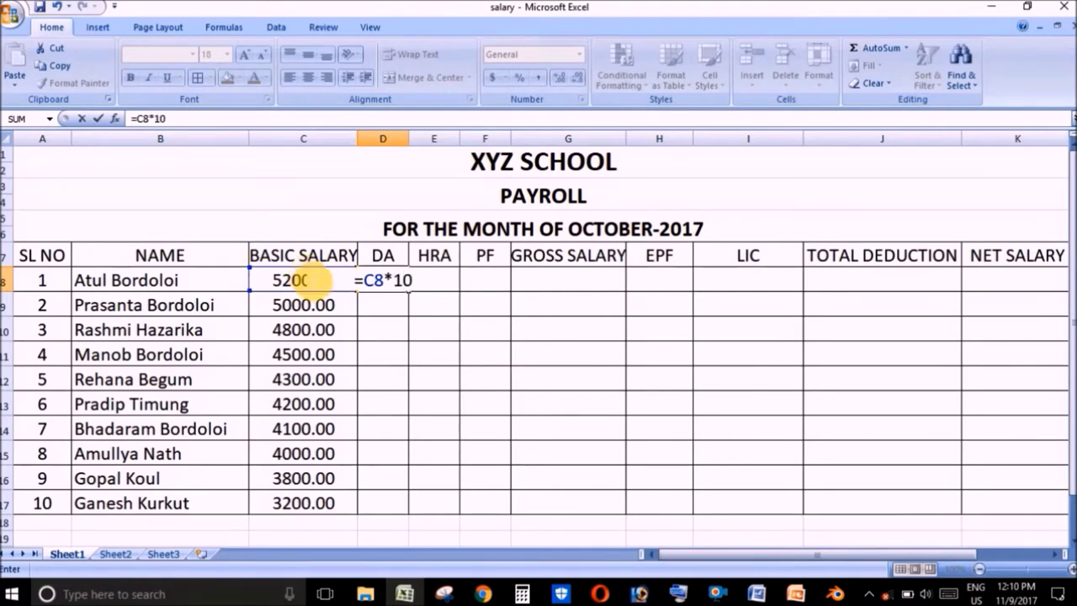
text(/100)
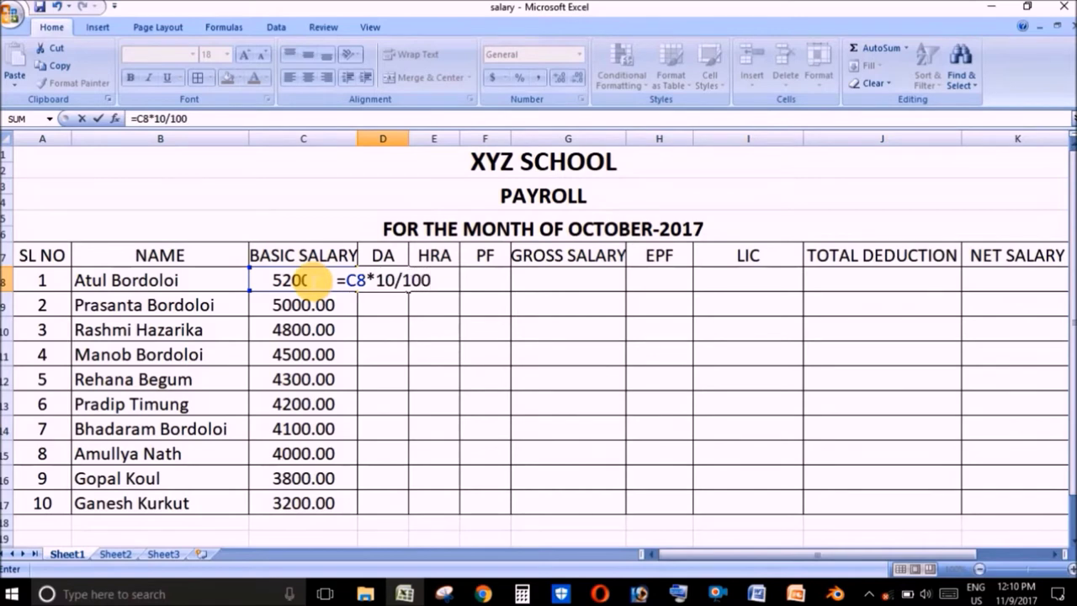
key(Return)
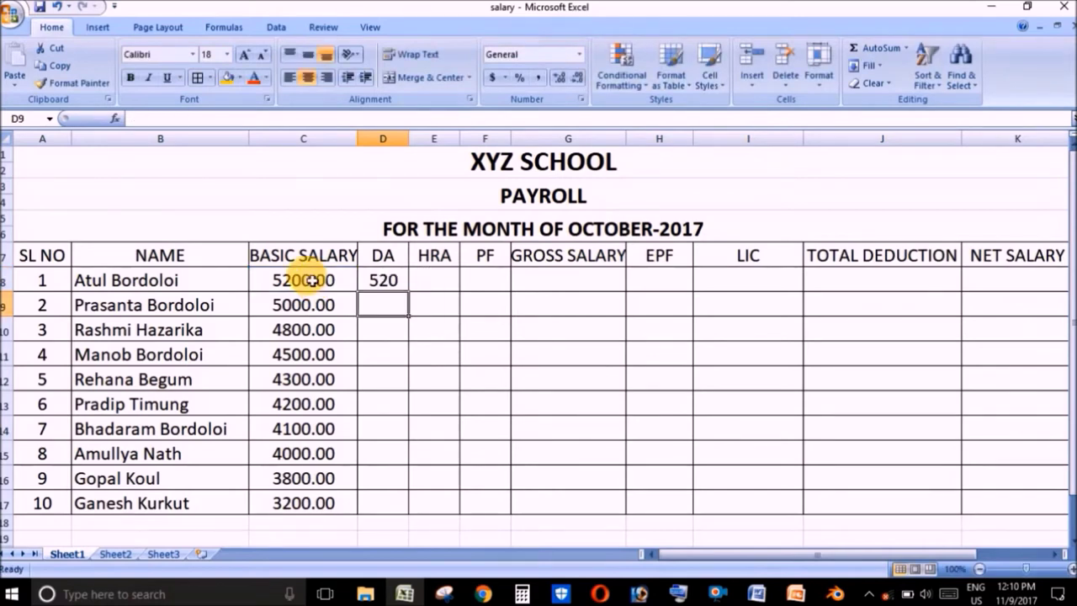
Step: Fill the DA formula down to D17, giving 520 down to 320
click(390, 280)
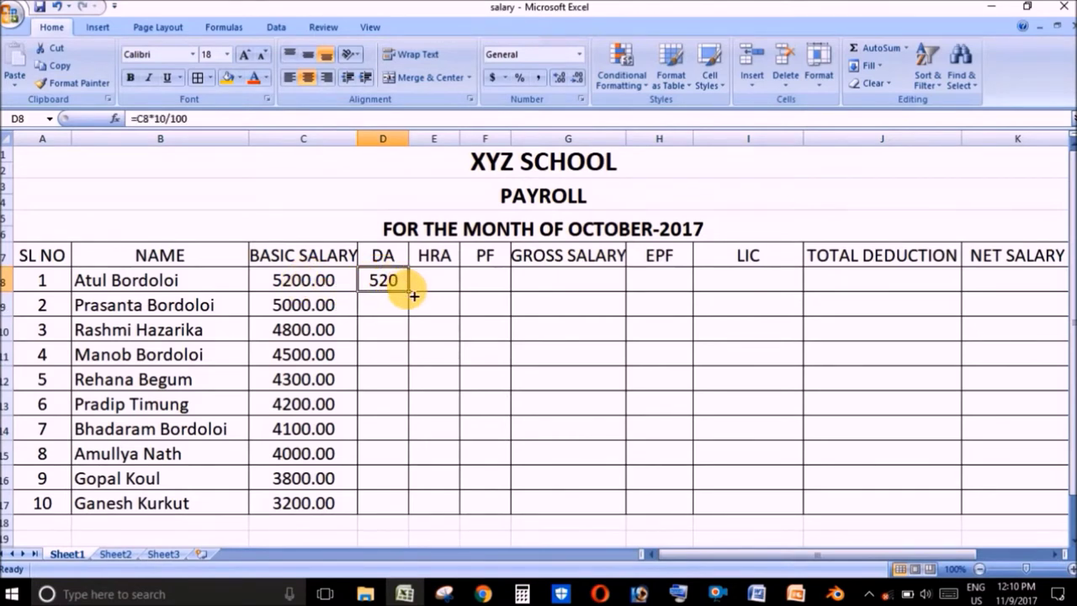
double_click(409, 293)
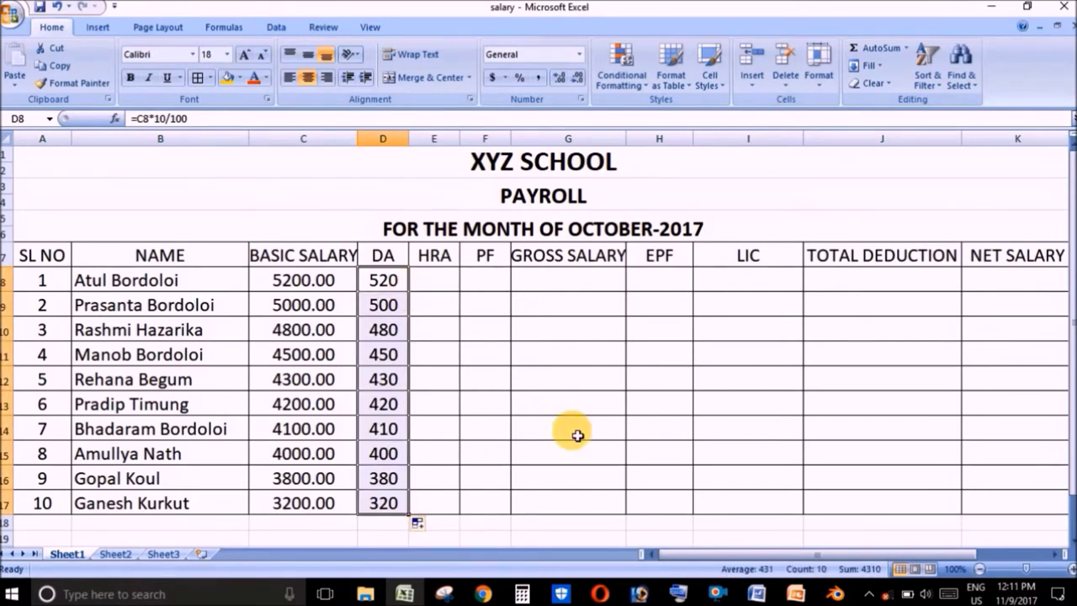
drag(389, 306, 383, 502)
key(Delete)
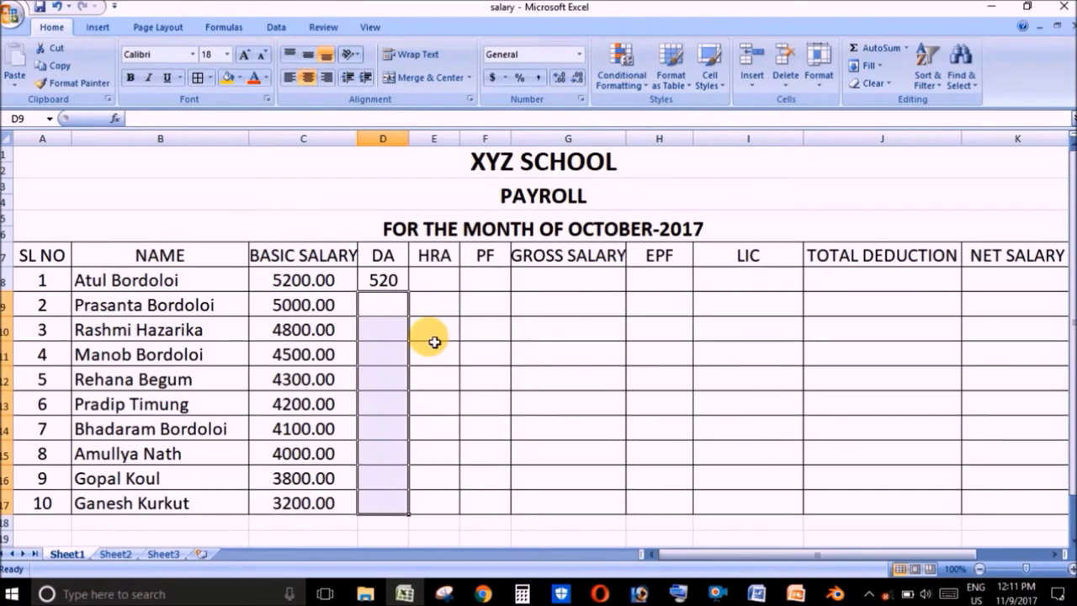
click(404, 286)
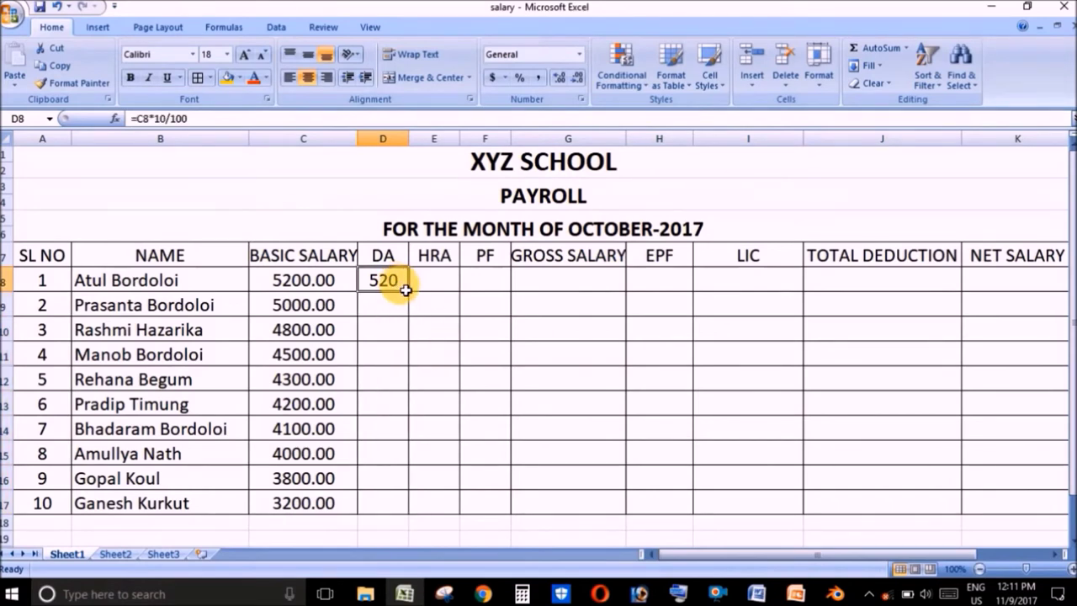
drag(405, 290, 410, 510)
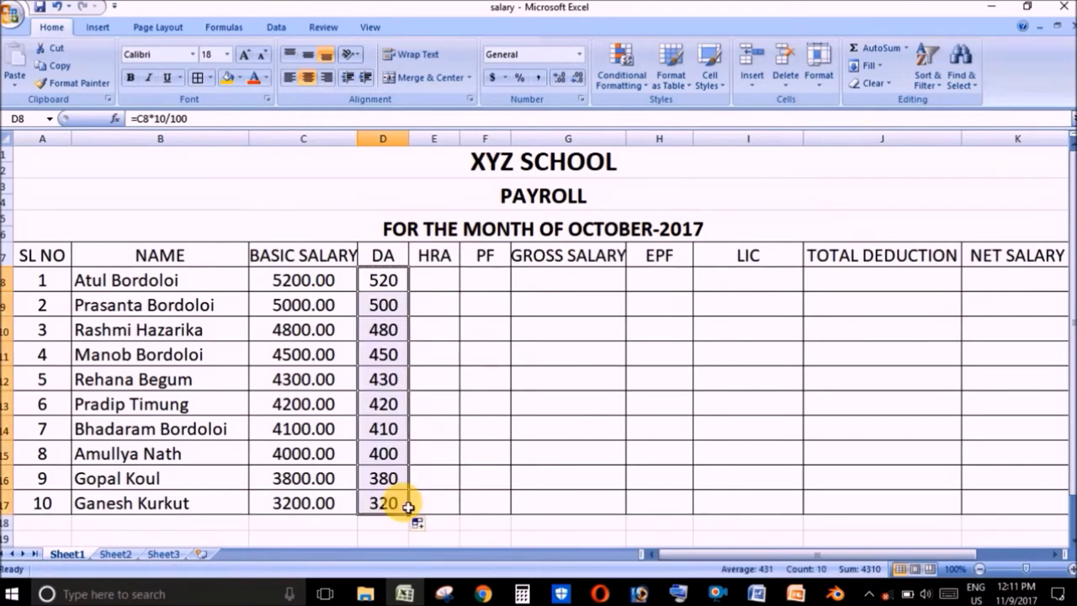
Step: Enter the HRA formula =C8*7.5/100 in E8
click(445, 284)
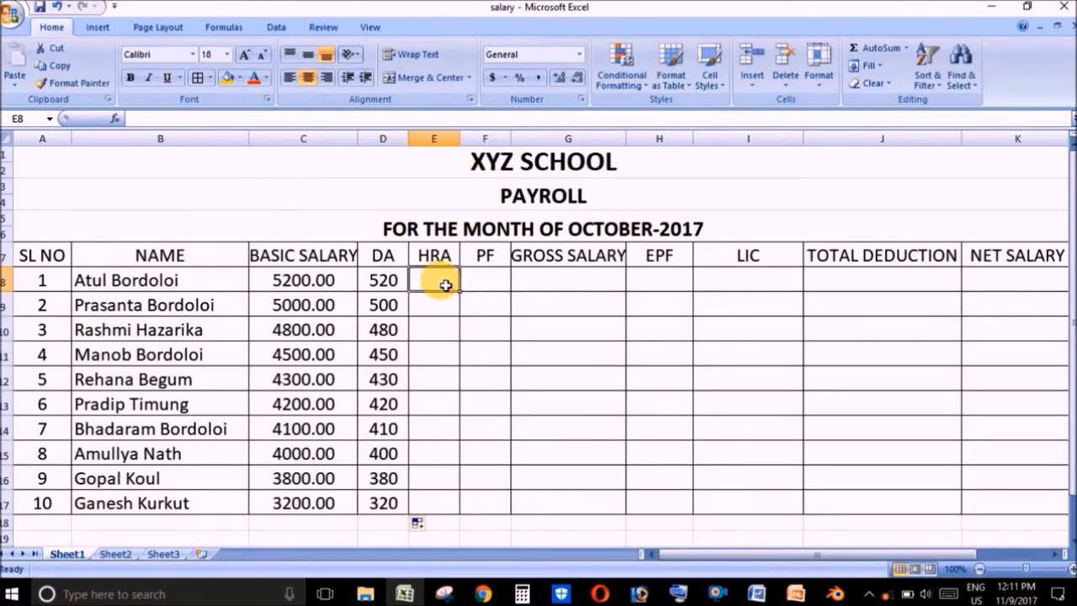
double_click(444, 287)
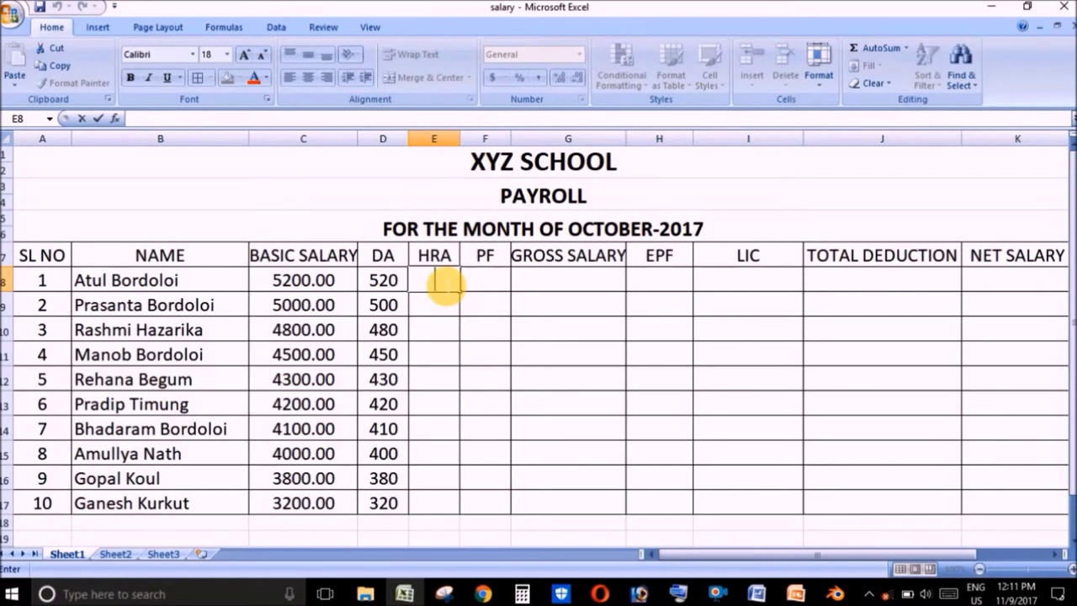
text(=)
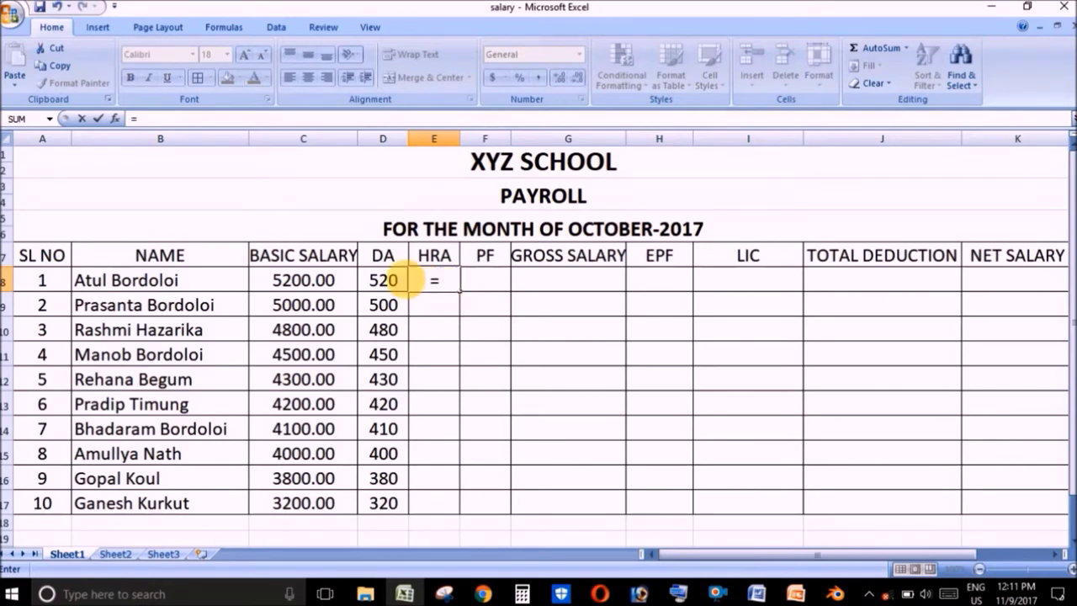
click(313, 283)
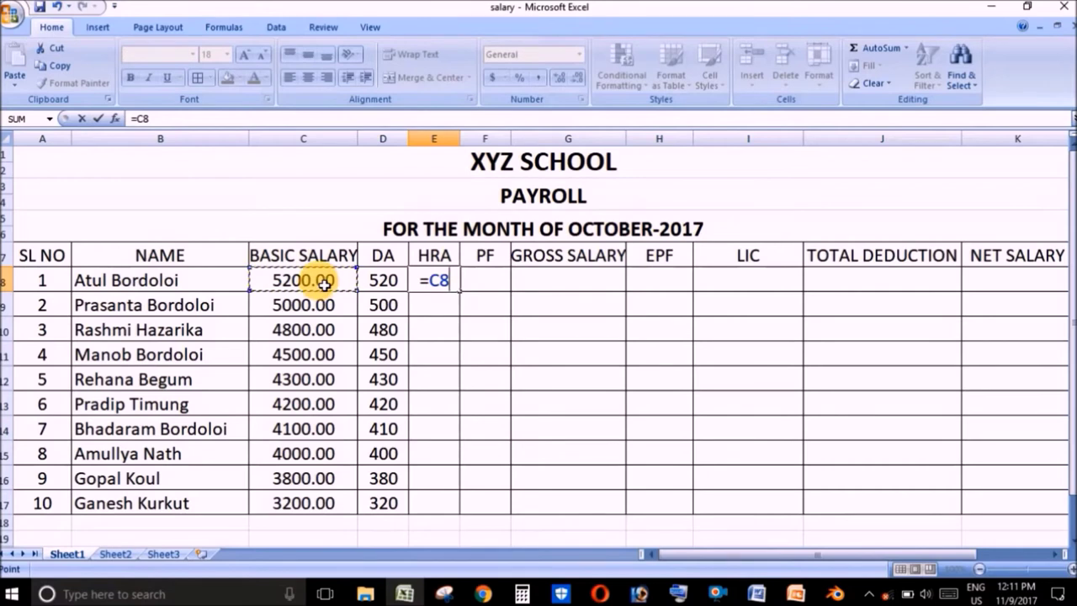
text(*7)
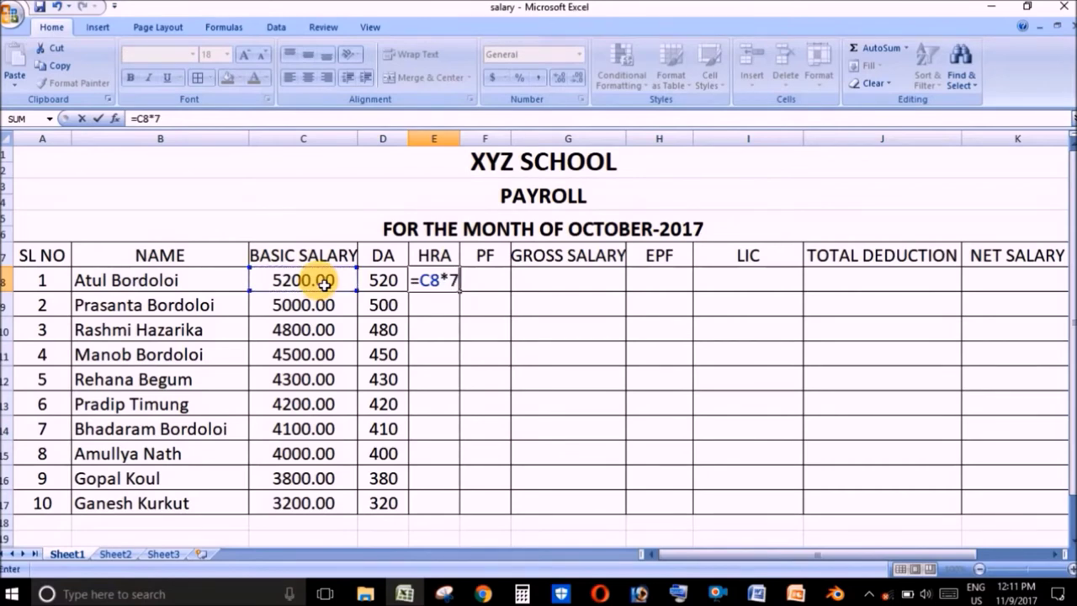
text(.5)
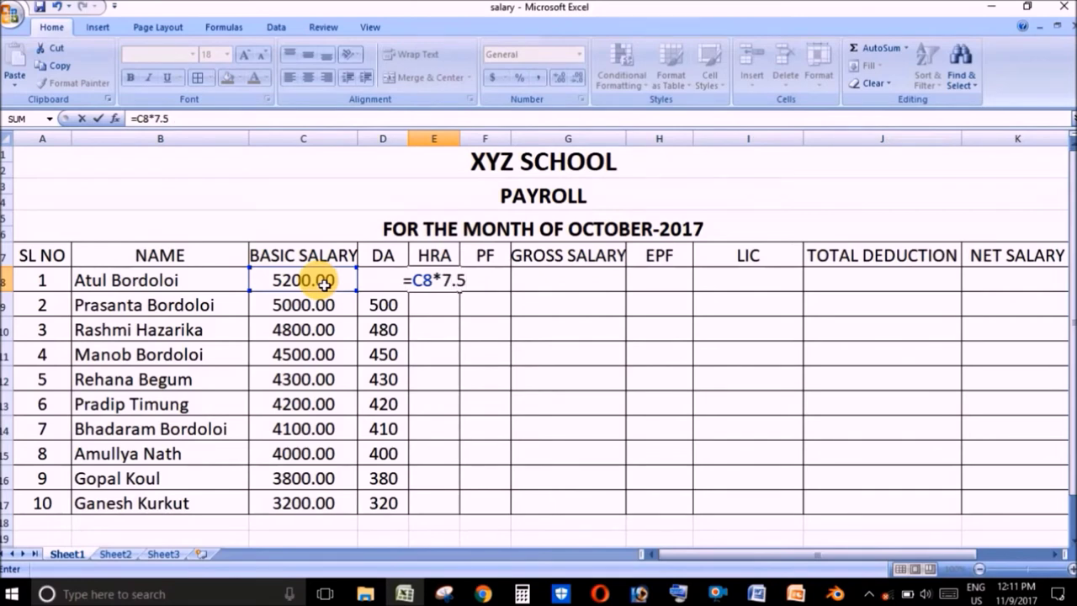
text(/100)
key(Return)
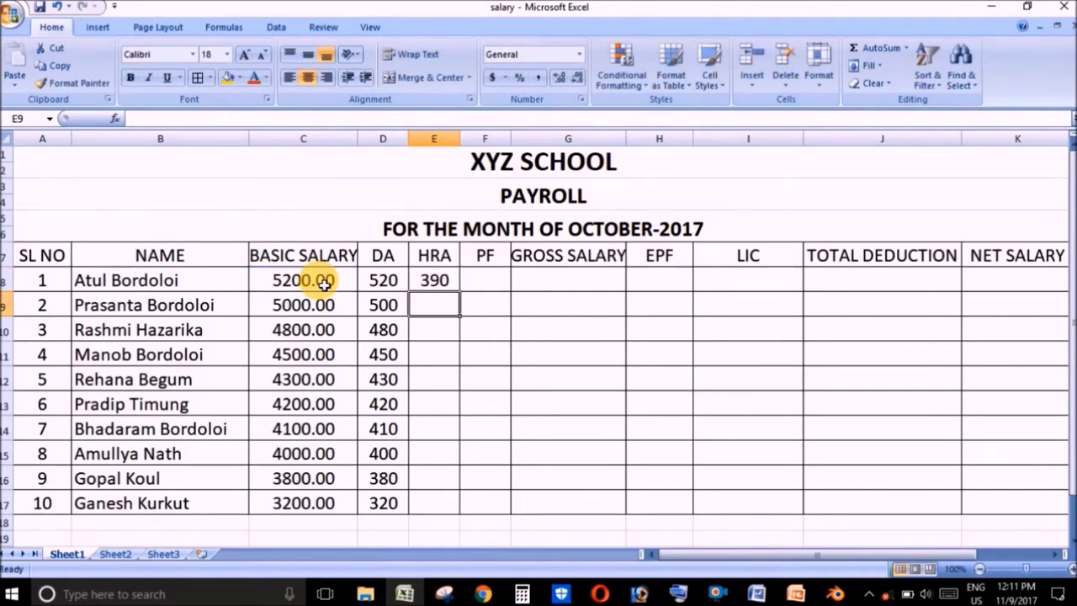
click(431, 281)
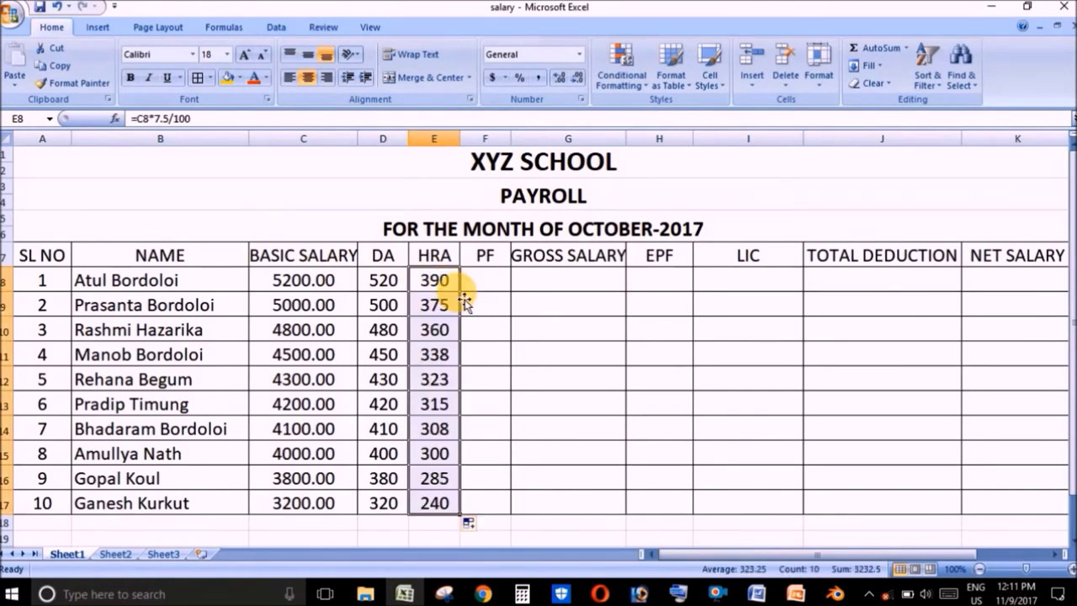
click(497, 281)
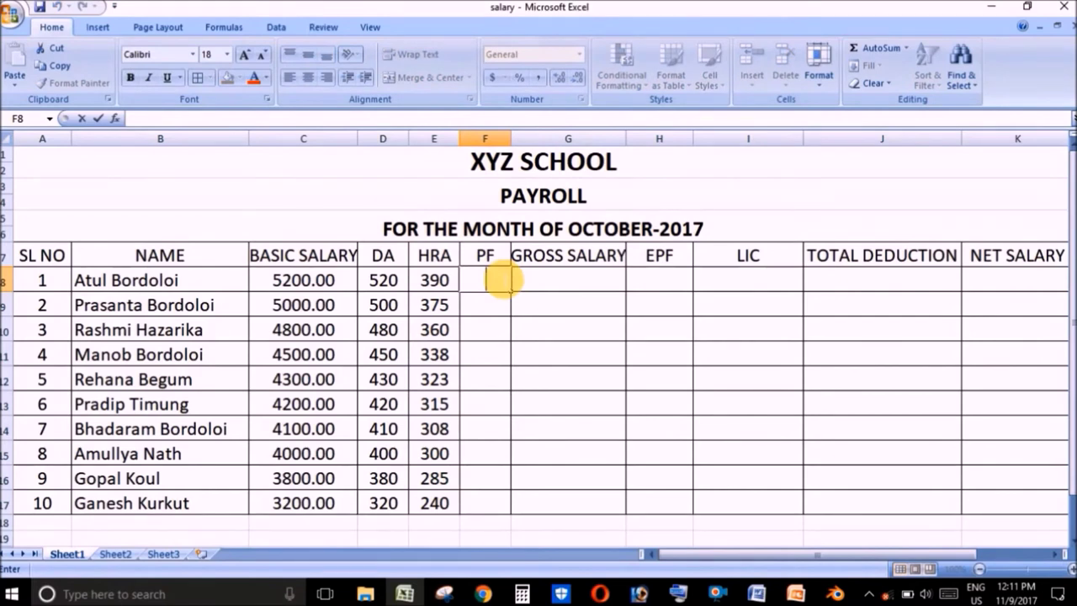
Step: Enter =C8*15/100 in F8 and fill PF down to F17, 780 to 480
text(=)
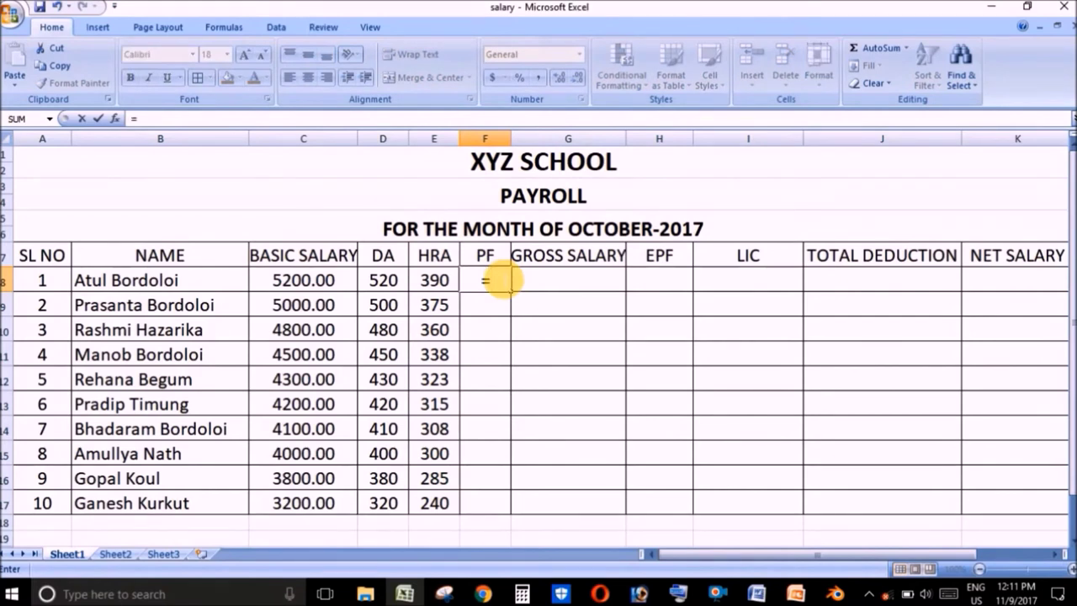
click(327, 284)
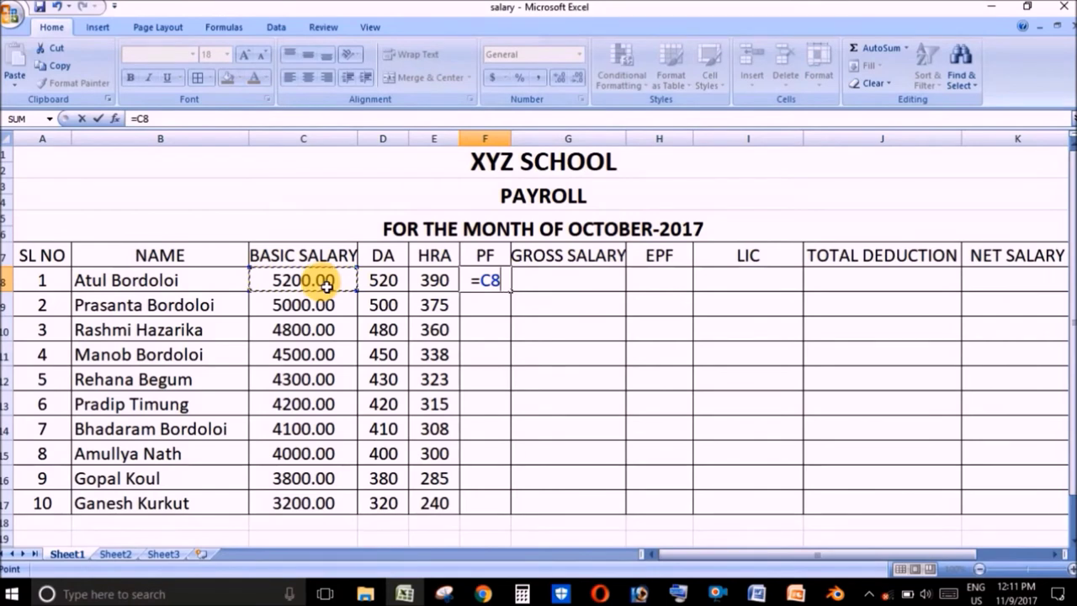
text(*15)
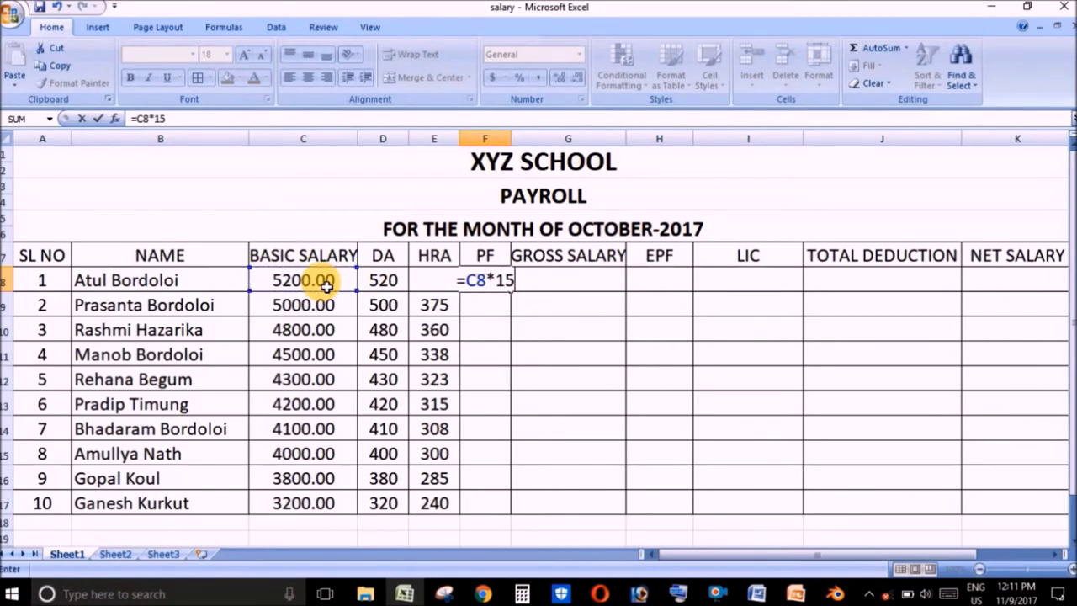
text(/100)
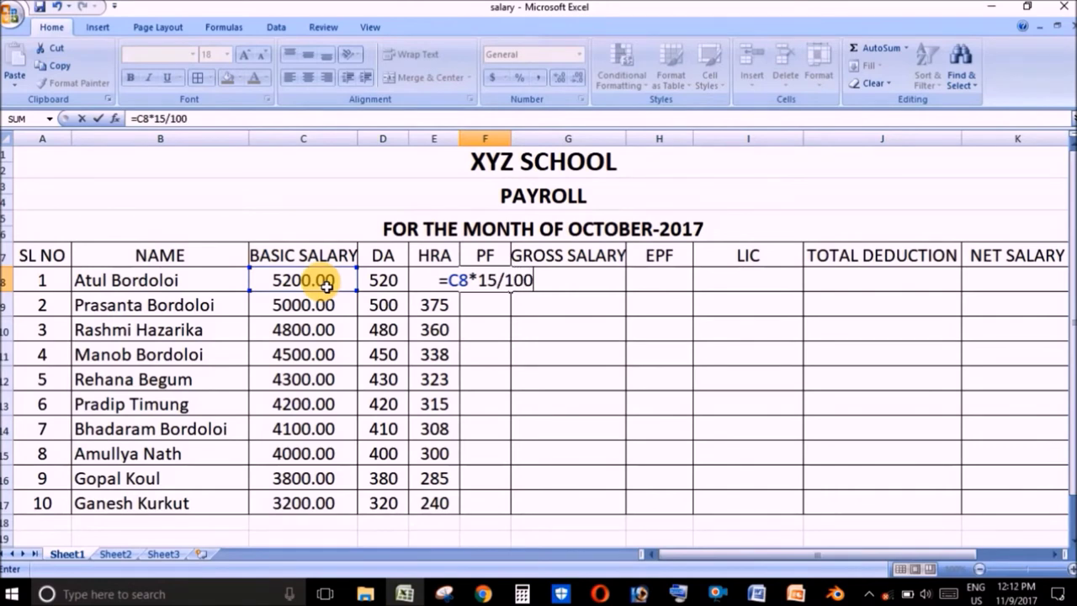
key(Return)
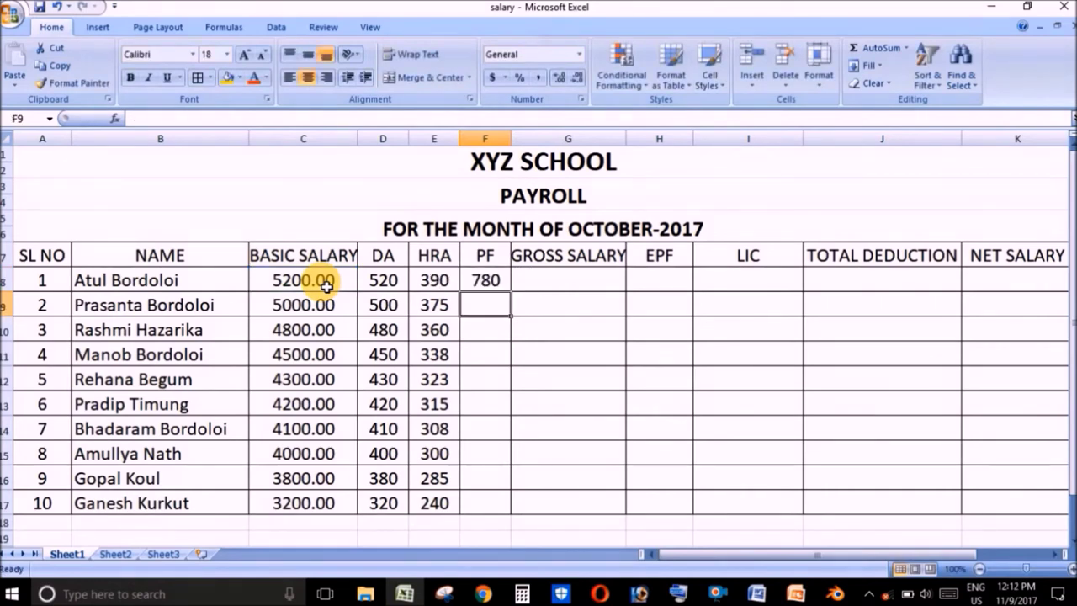
click(486, 280)
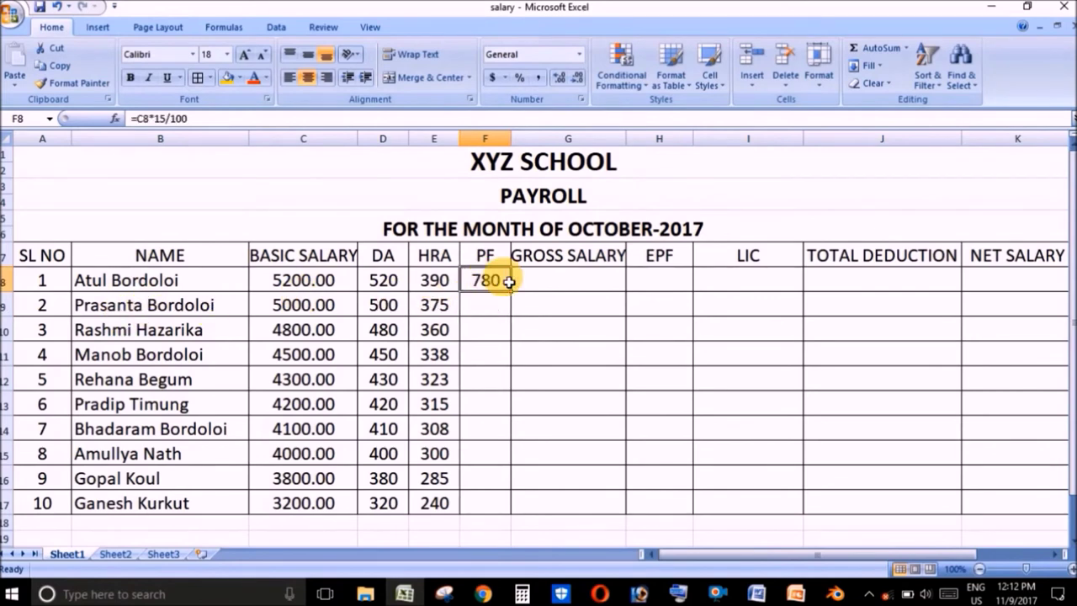
double_click(510, 286)
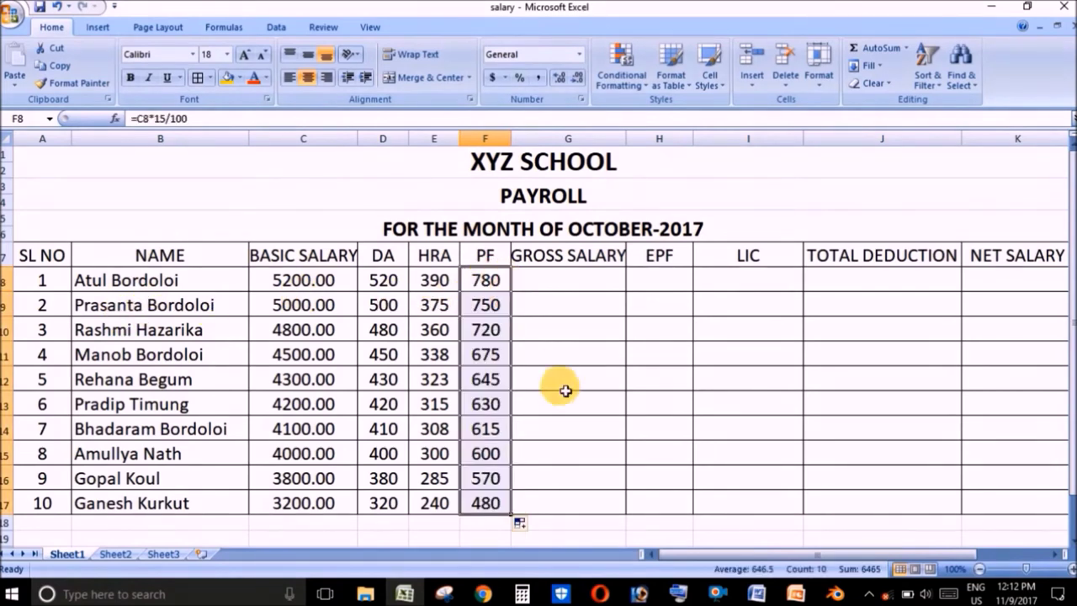
click(582, 284)
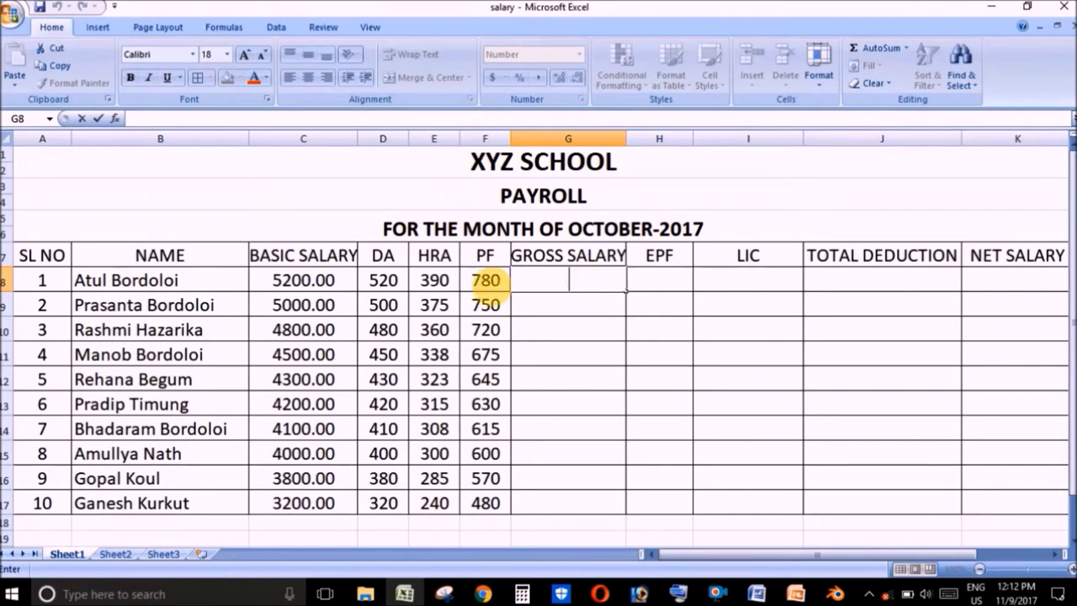
Step: Total the first employee's C8:F8 into G8 with AutoSum Sum
click(334, 284)
key(Escape)
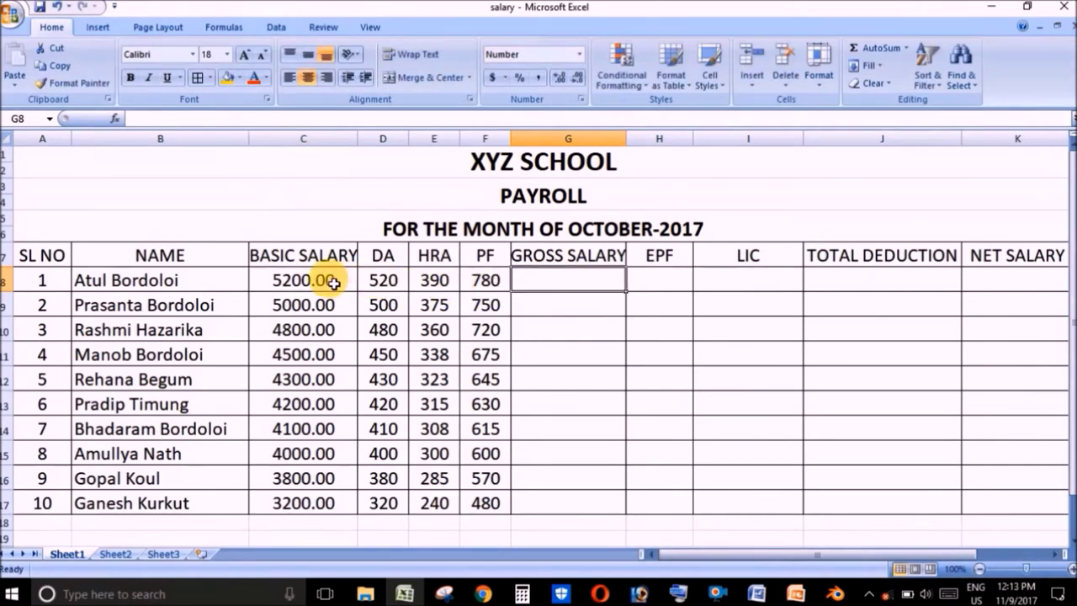
drag(335, 285, 377, 281)
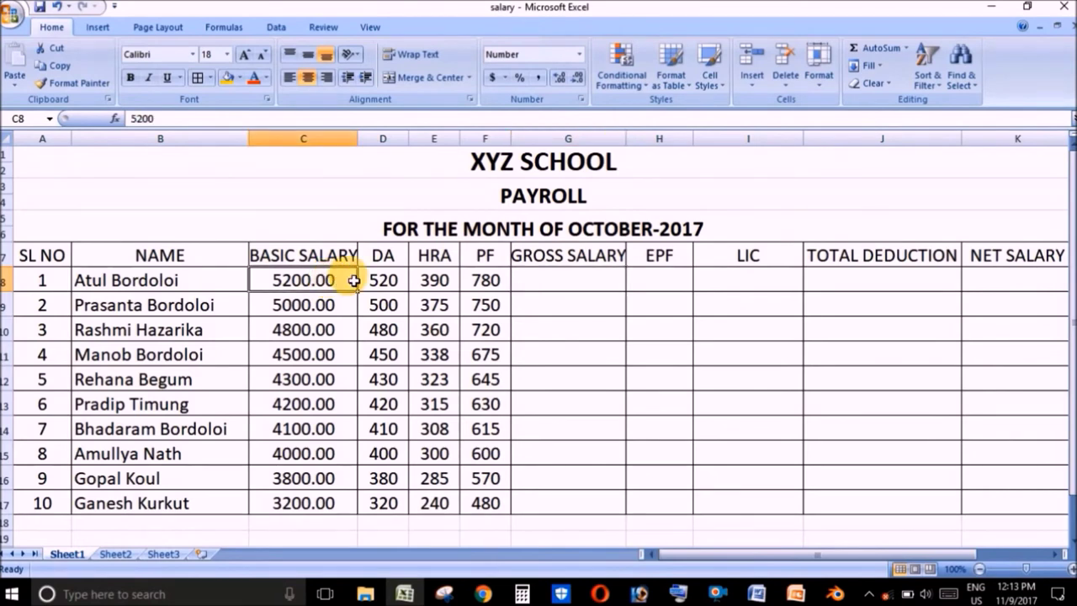
drag(377, 281, 485, 280)
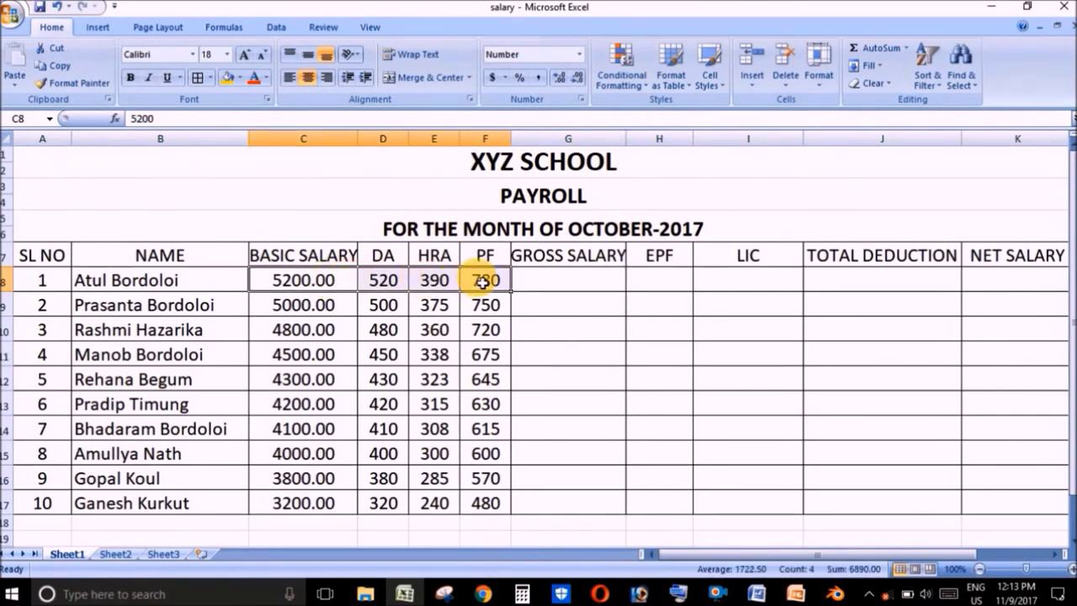
click(905, 48)
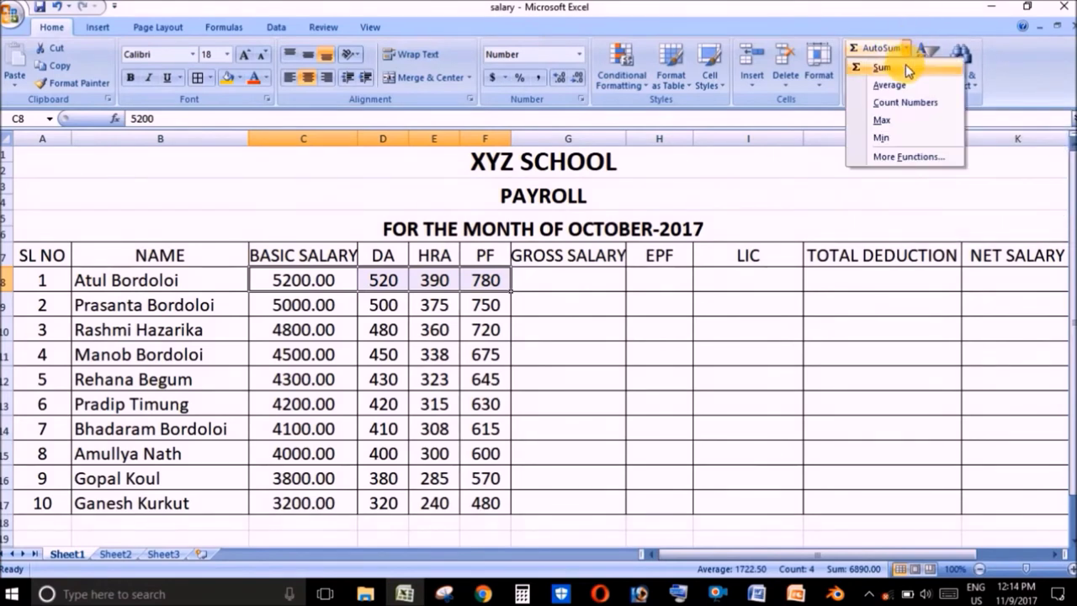
click(904, 68)
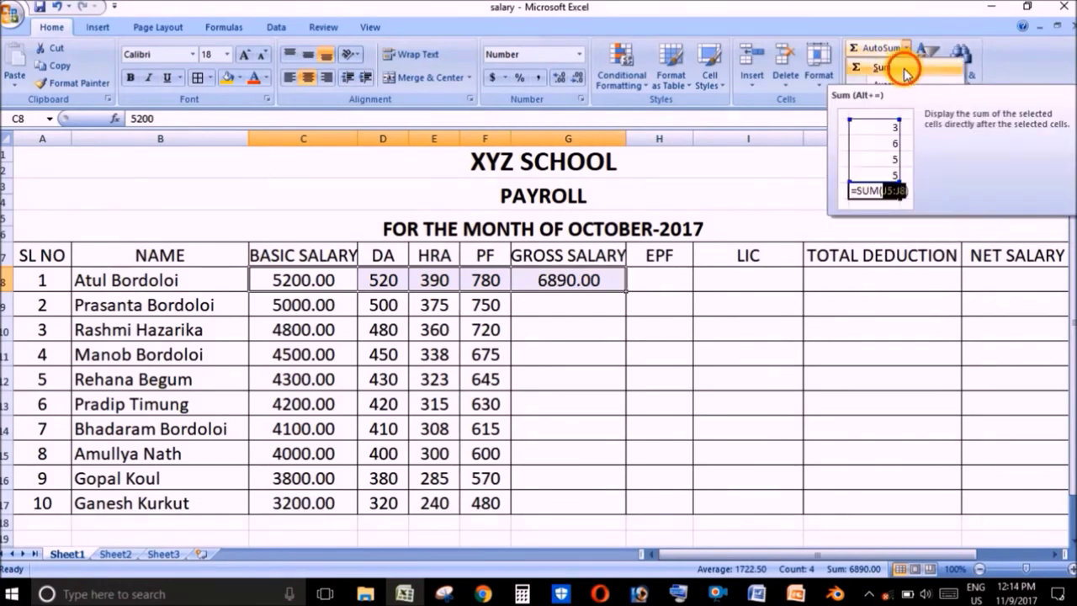
Step: Fill =SUM(C8:F8) from G8 down to G17, giving 6890.00 to 4240.00
click(595, 311)
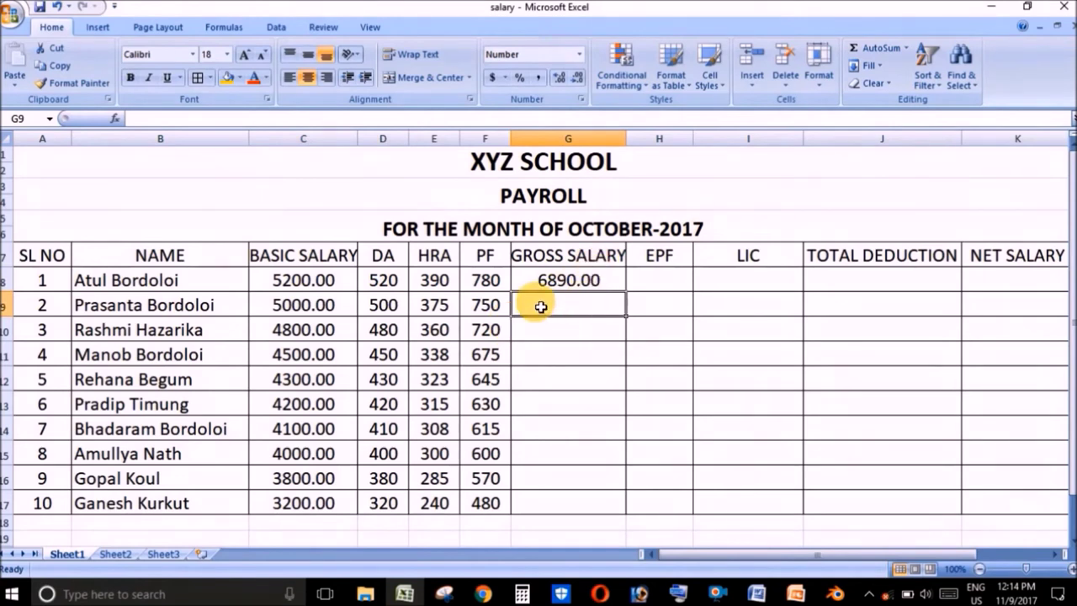
click(587, 283)
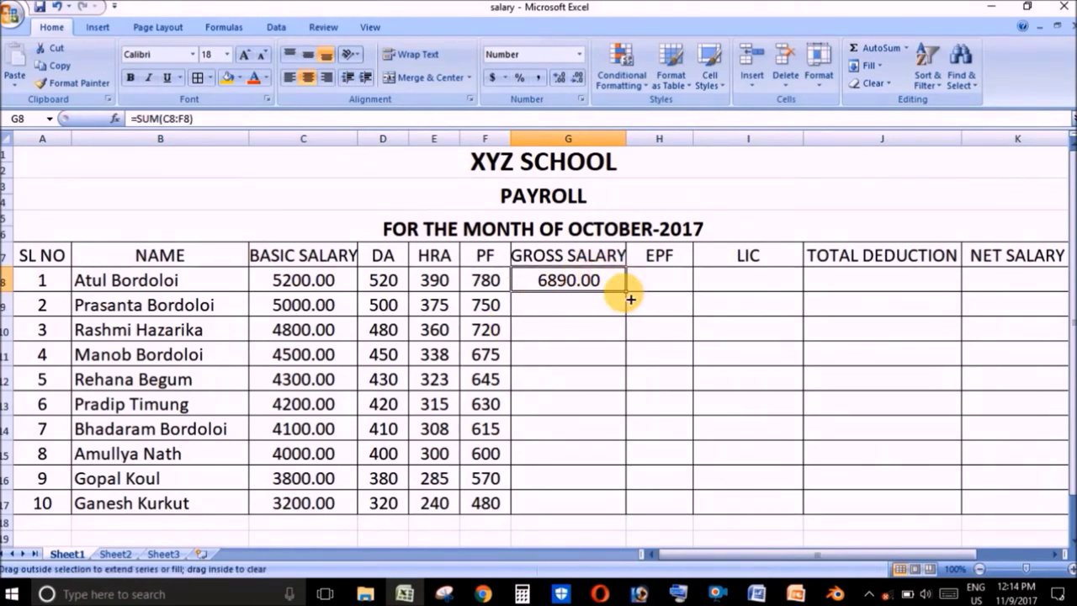
double_click(627, 292)
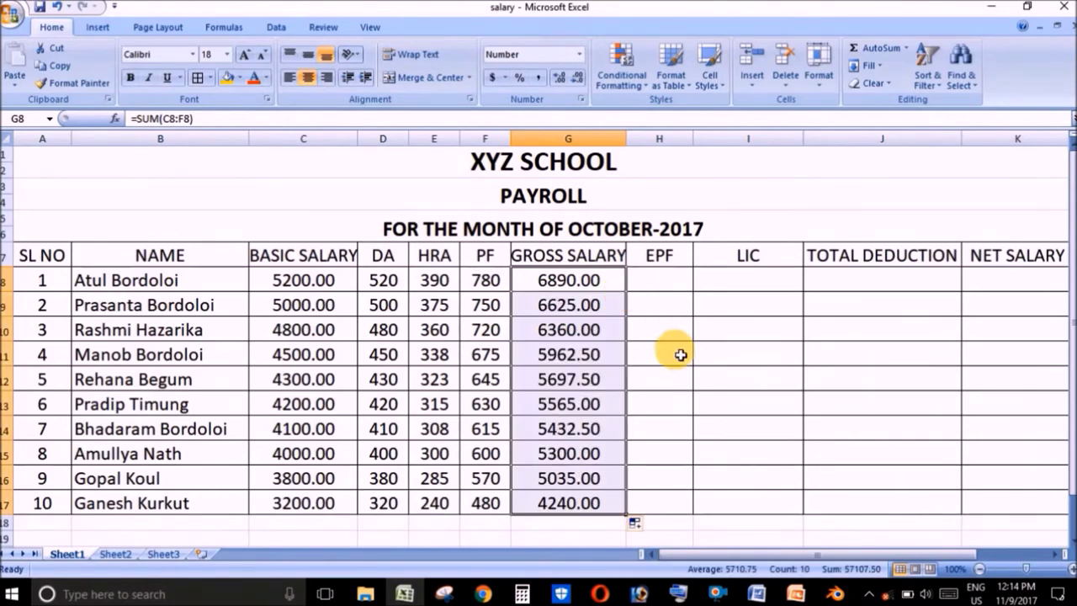
click(661, 279)
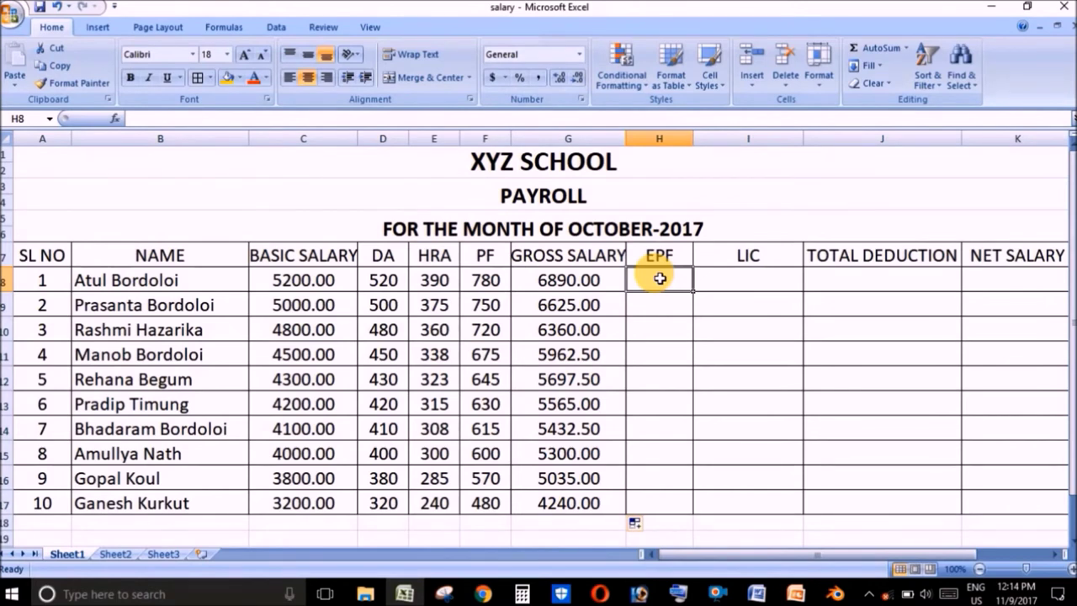
Step: Enter =F8/2 in H8 and fill EPF down to H17, 390 to 240
text(=)
click(494, 281)
text(/)
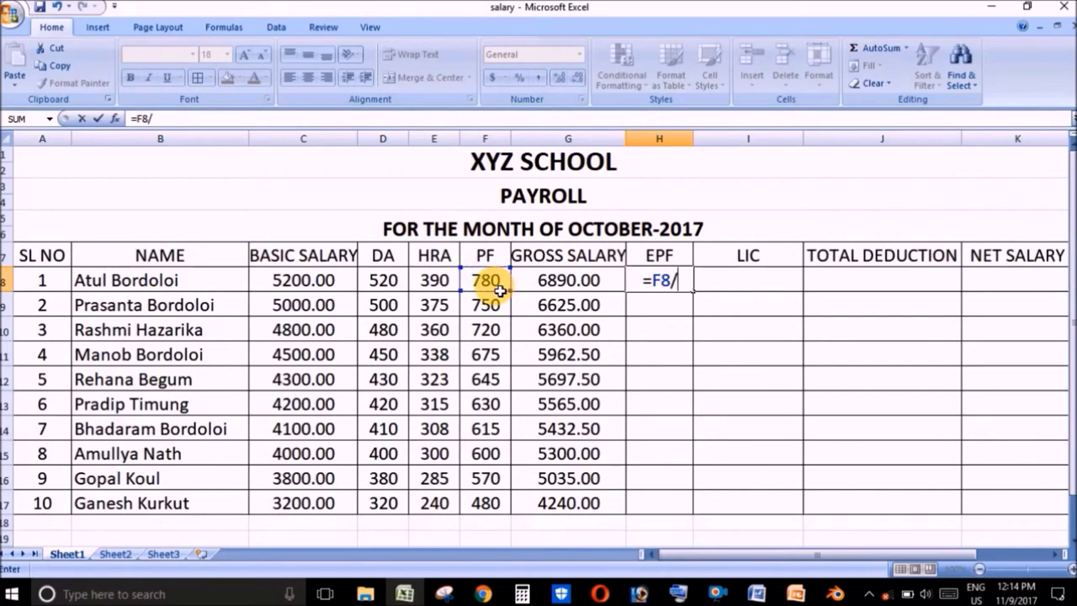
text(2)
key(Return)
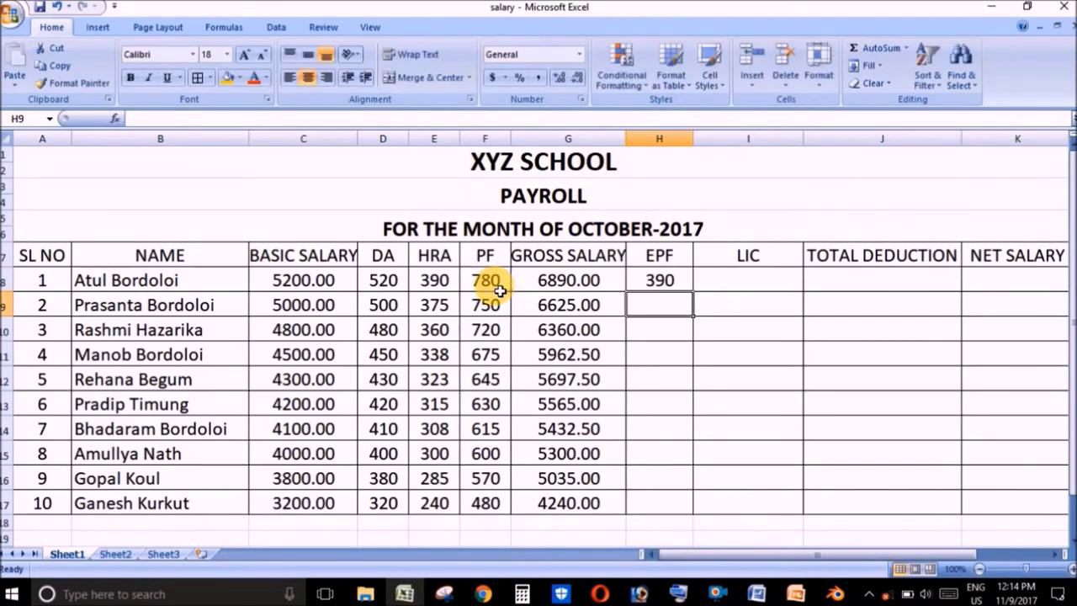
click(665, 280)
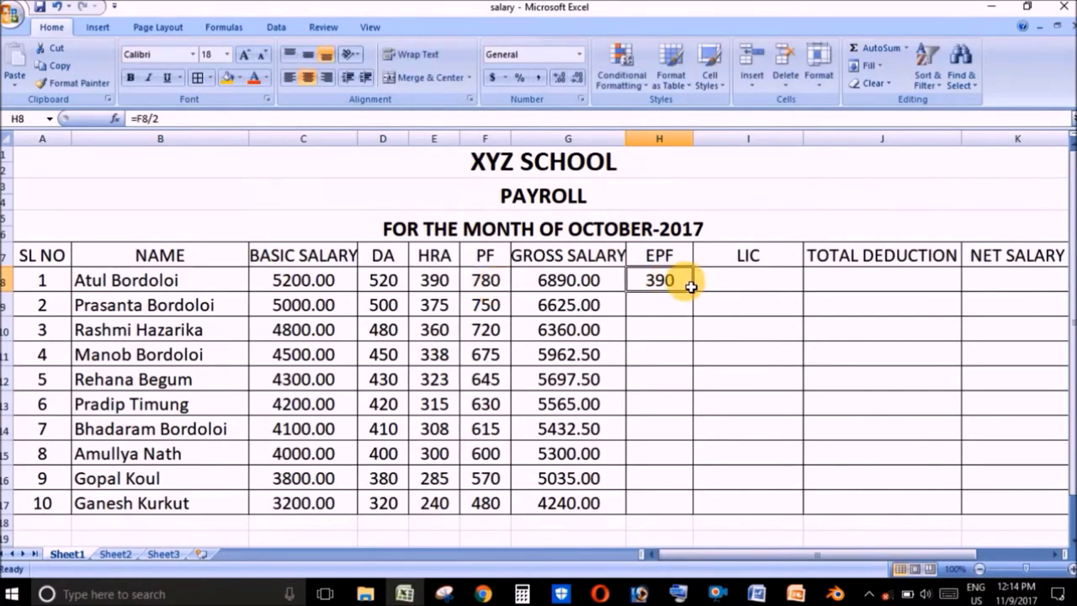
double_click(692, 291)
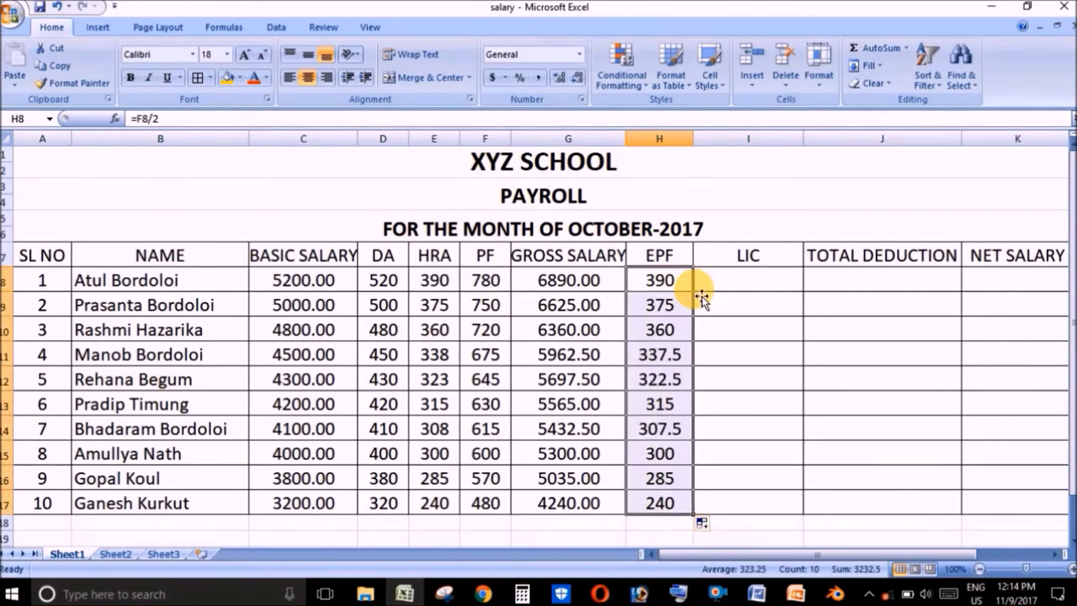
click(731, 290)
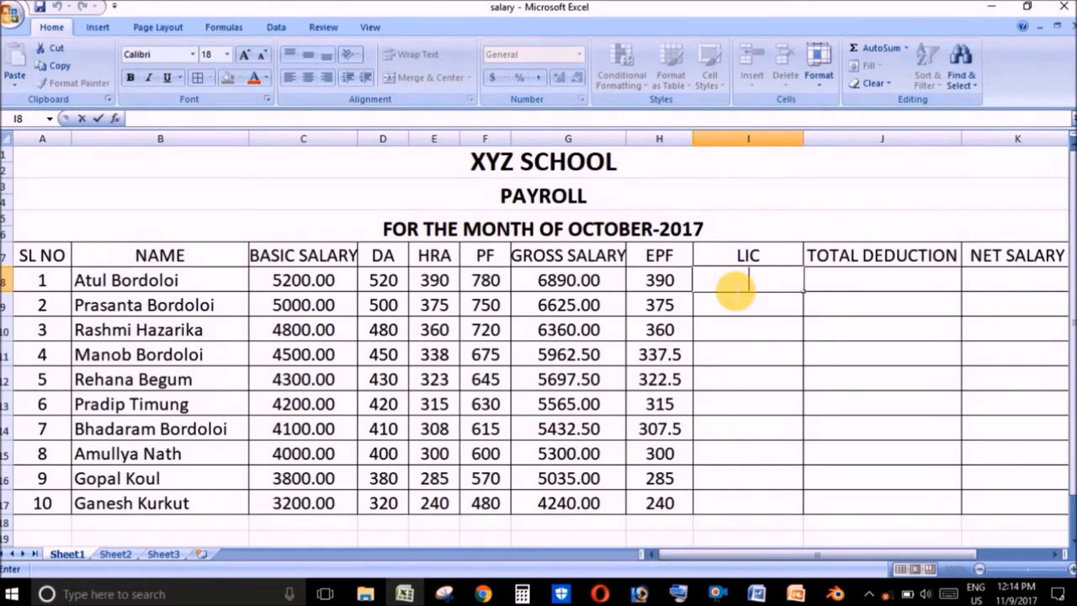
Step: Enter =H8/2 in I8 and fill LIC down to I17, 195 to 120
text(=)
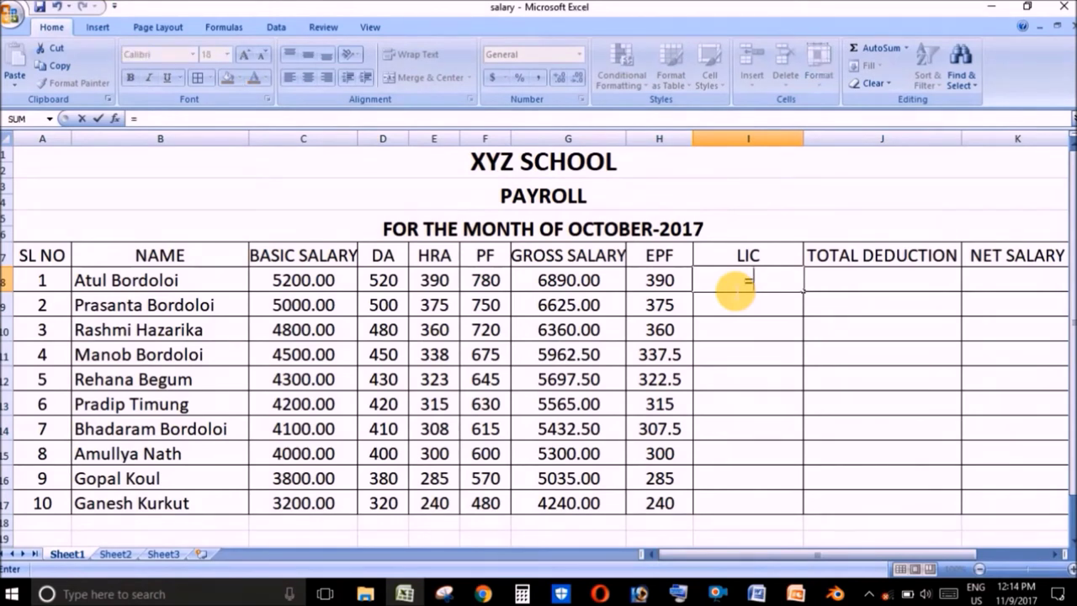
click(683, 284)
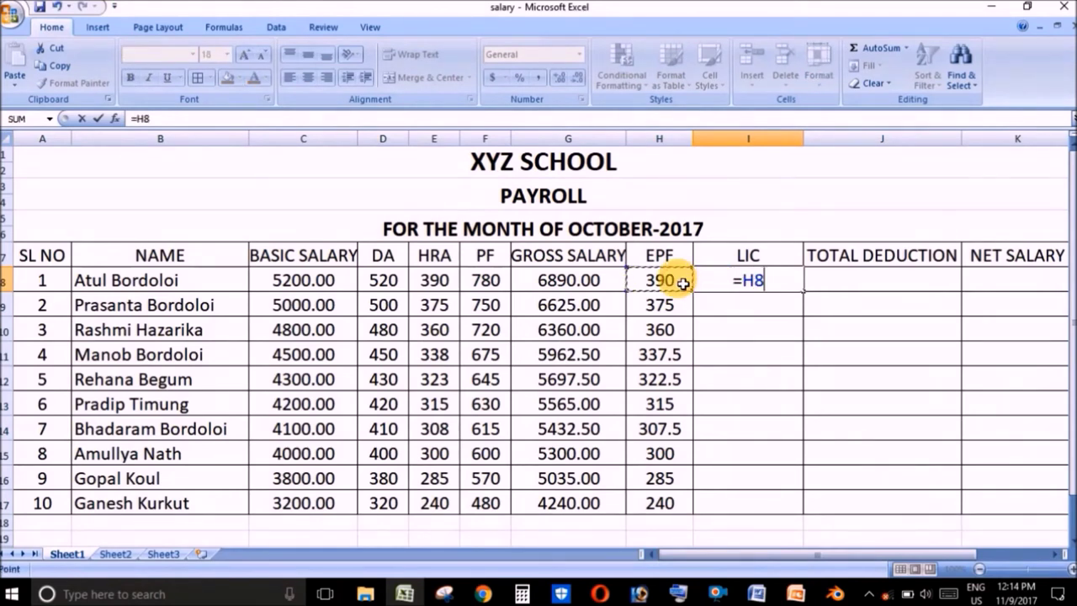
text(/2)
key(Return)
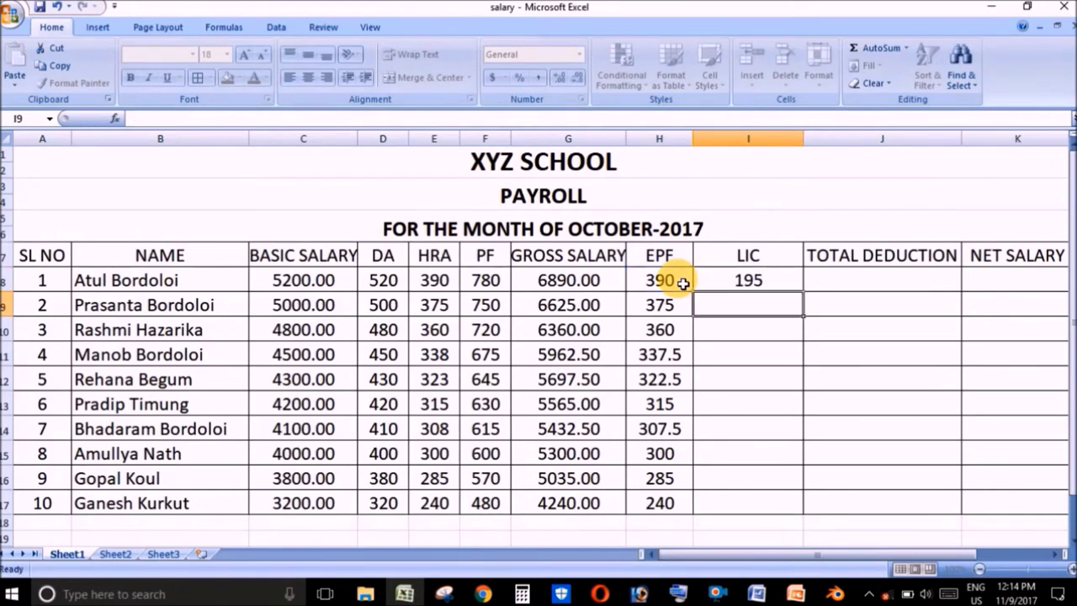
click(774, 280)
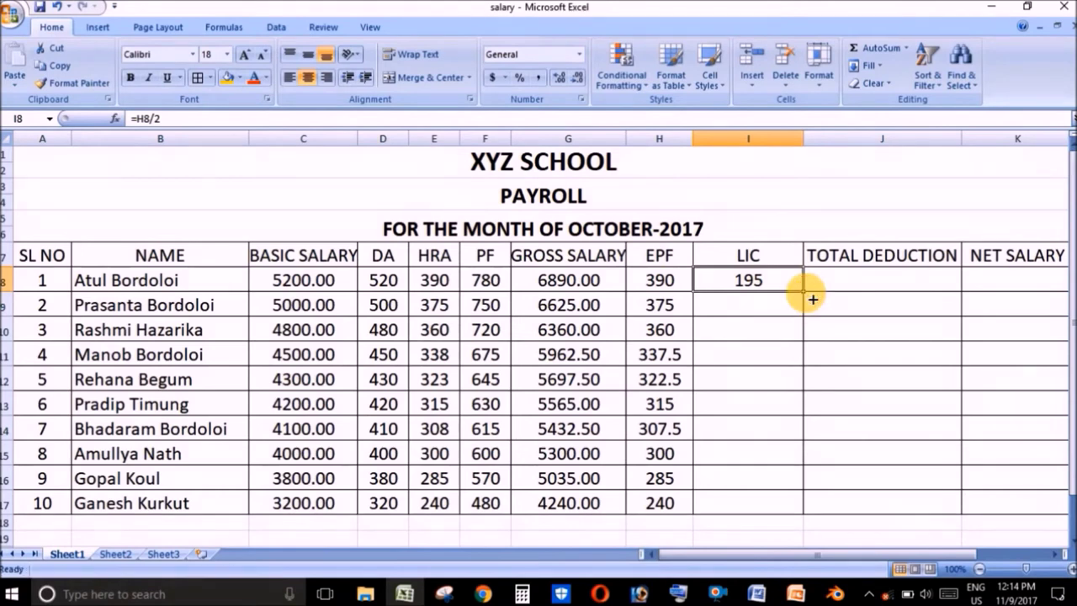
double_click(803, 291)
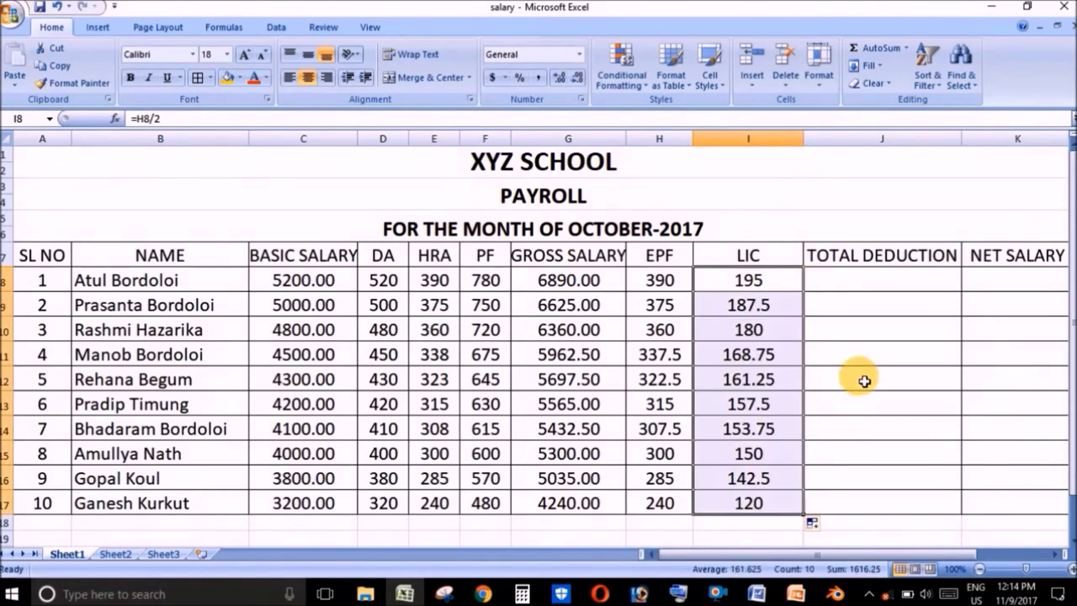
click(867, 282)
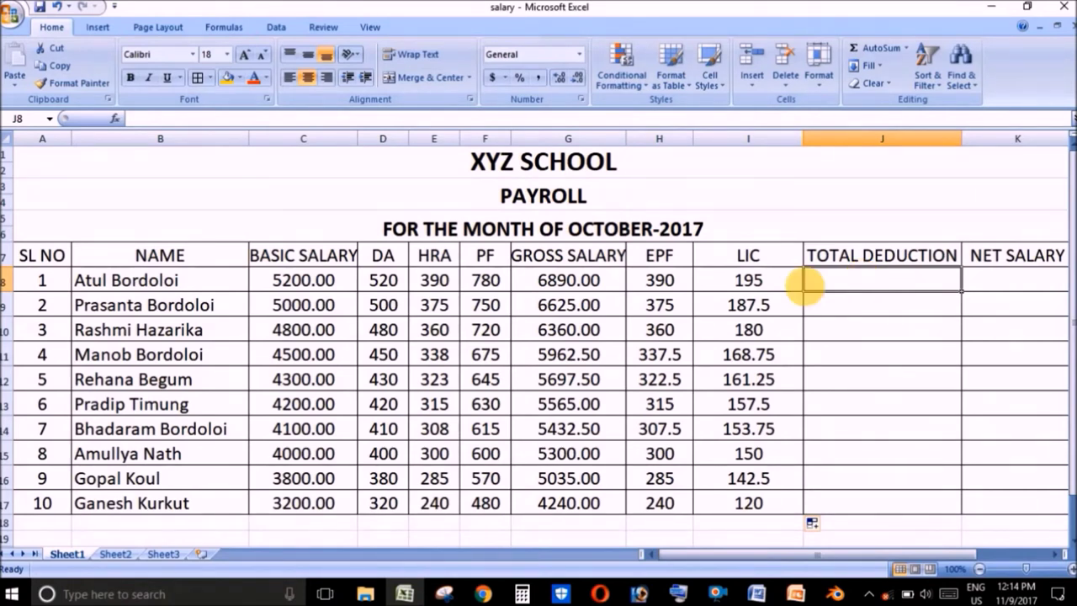
Step: Sum H8:I8 into J8 with AutoSum and fill down to J17, 585 to 360
click(686, 289)
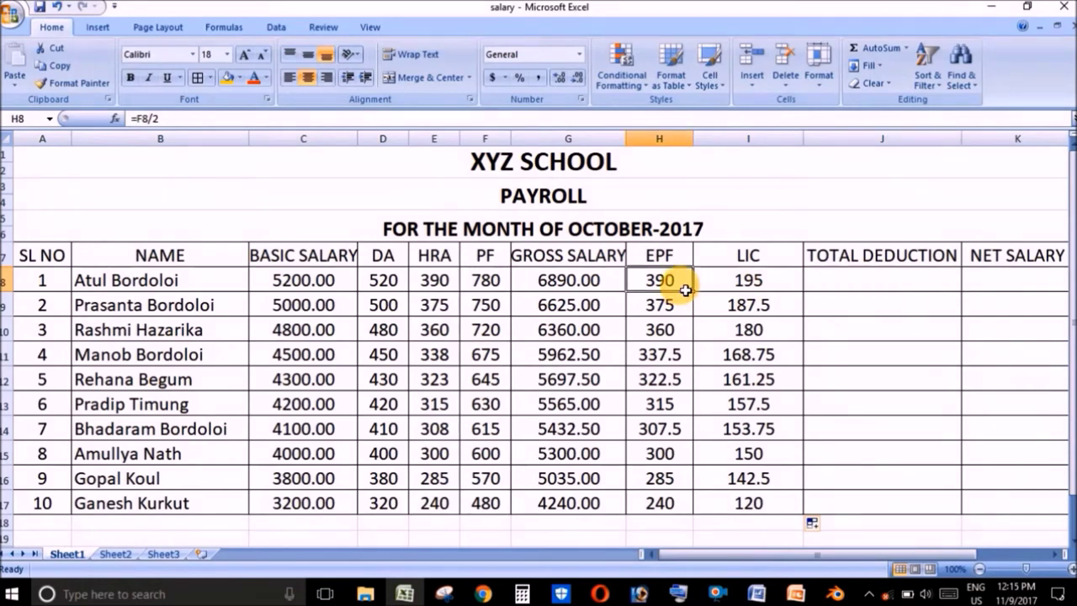
drag(686, 289, 756, 288)
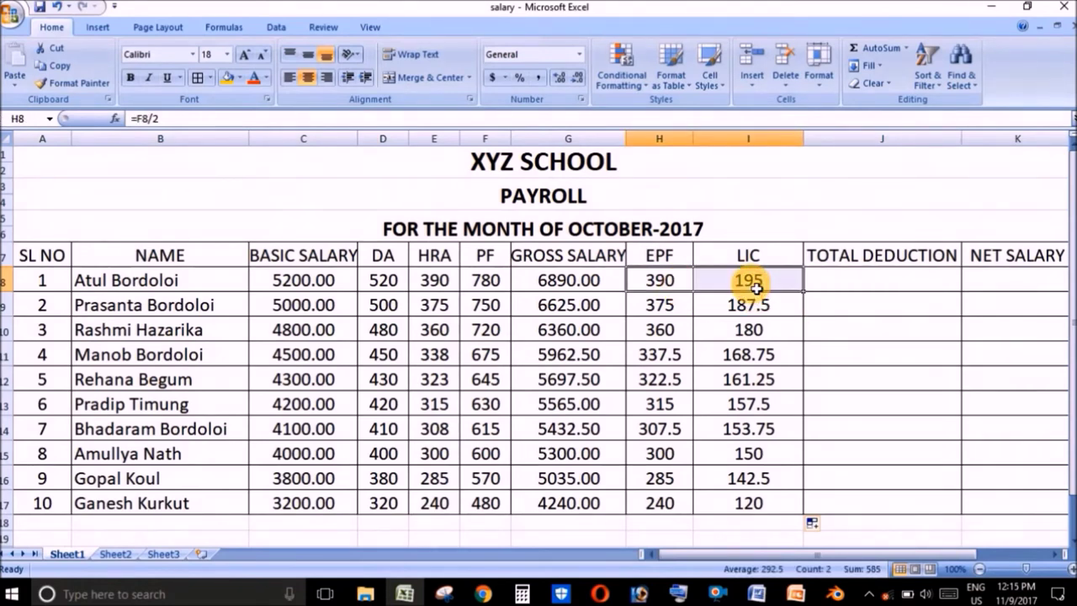
click(908, 49)
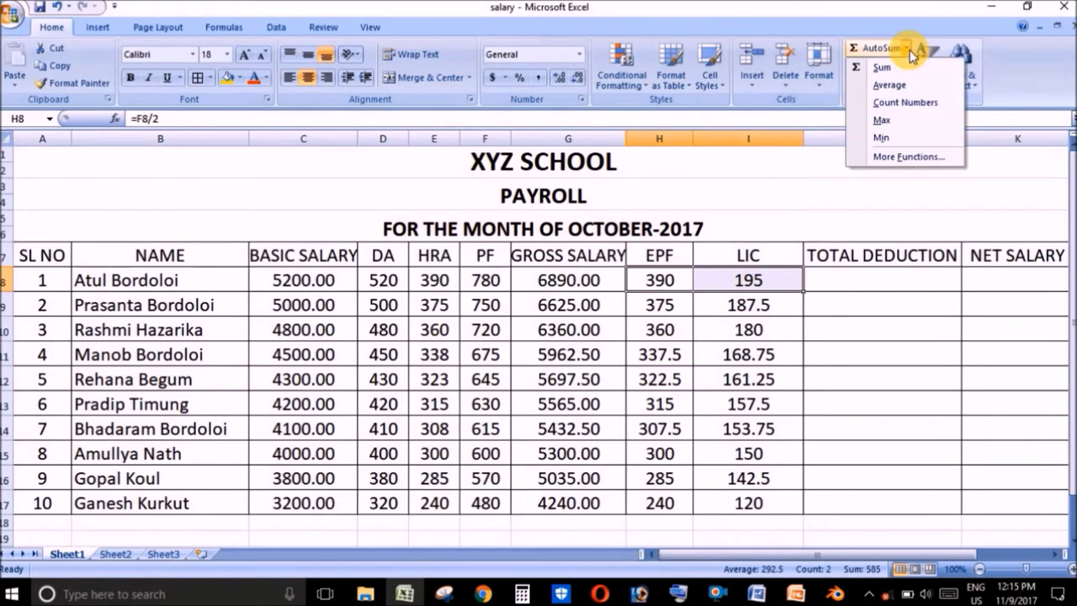
click(882, 67)
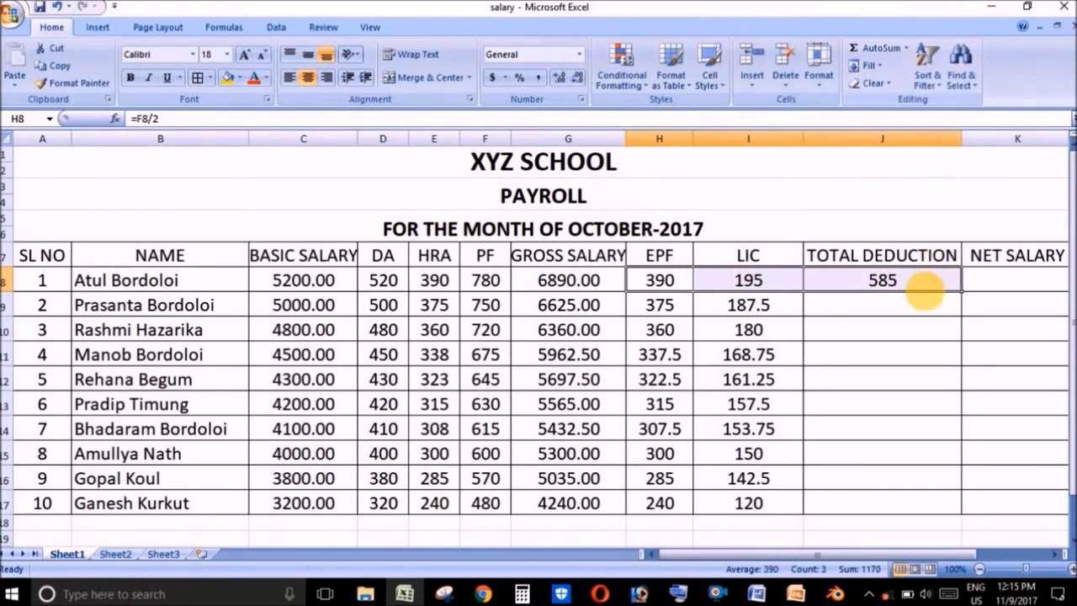
click(930, 284)
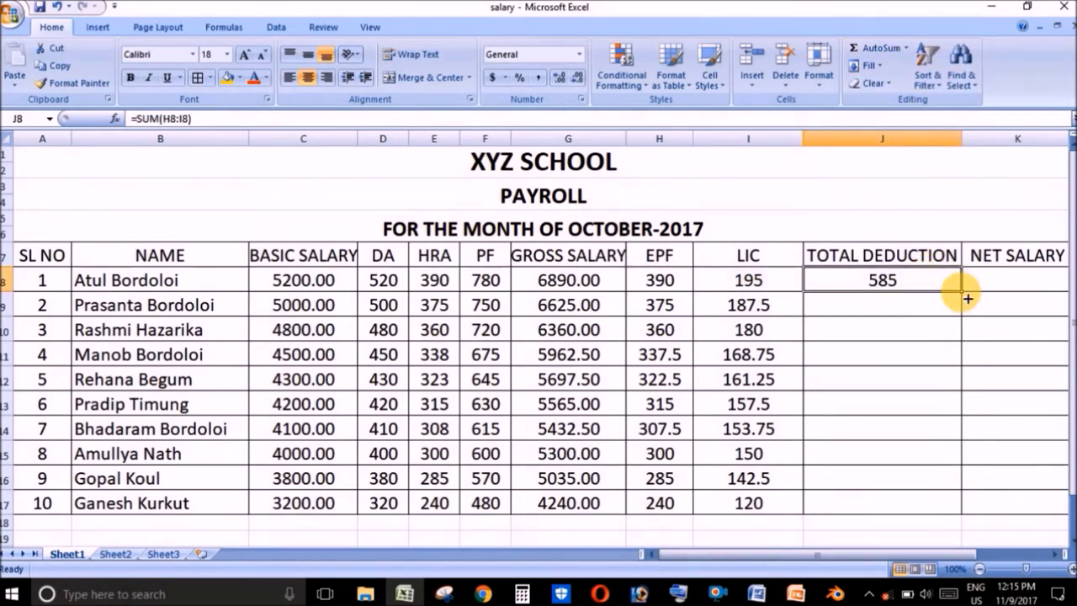
double_click(964, 291)
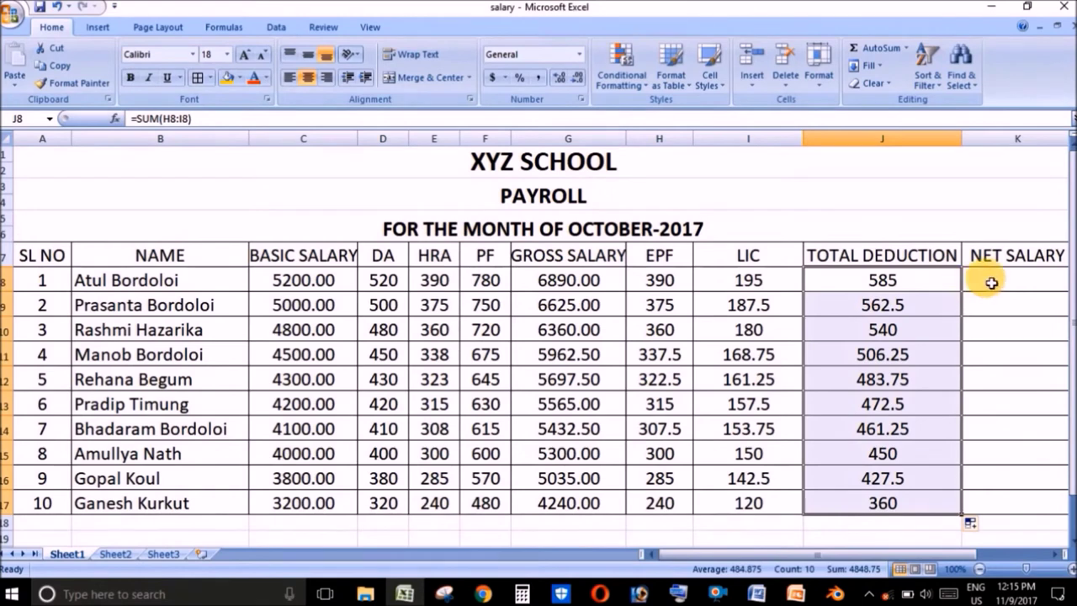
click(993, 284)
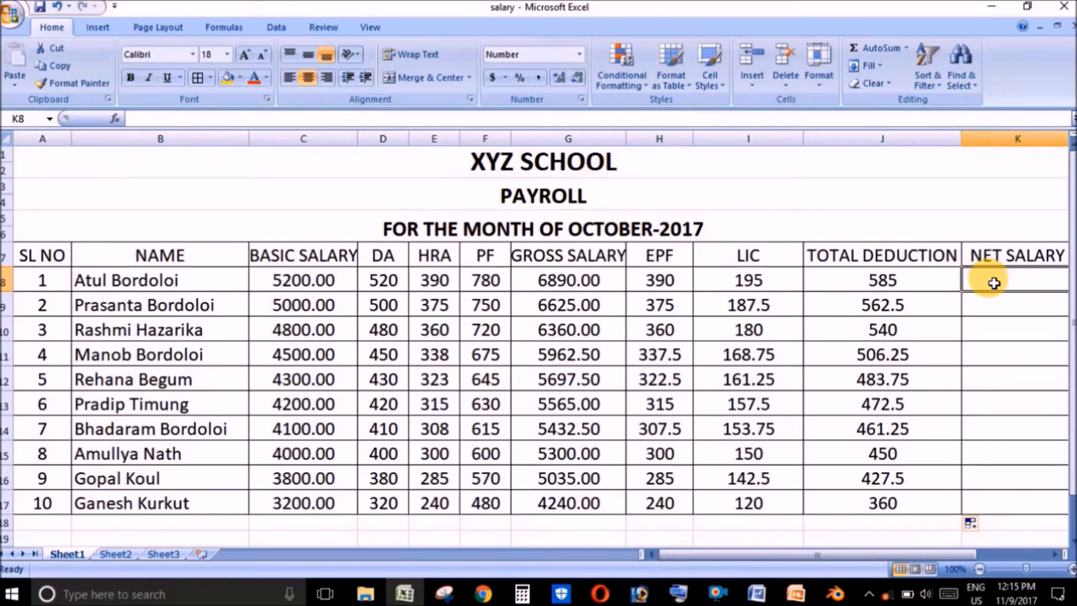
Step: Enter =G8-J8 in K8 and fill it down to K17, giving net salaries 6305.00 to 3880.00
text(=)
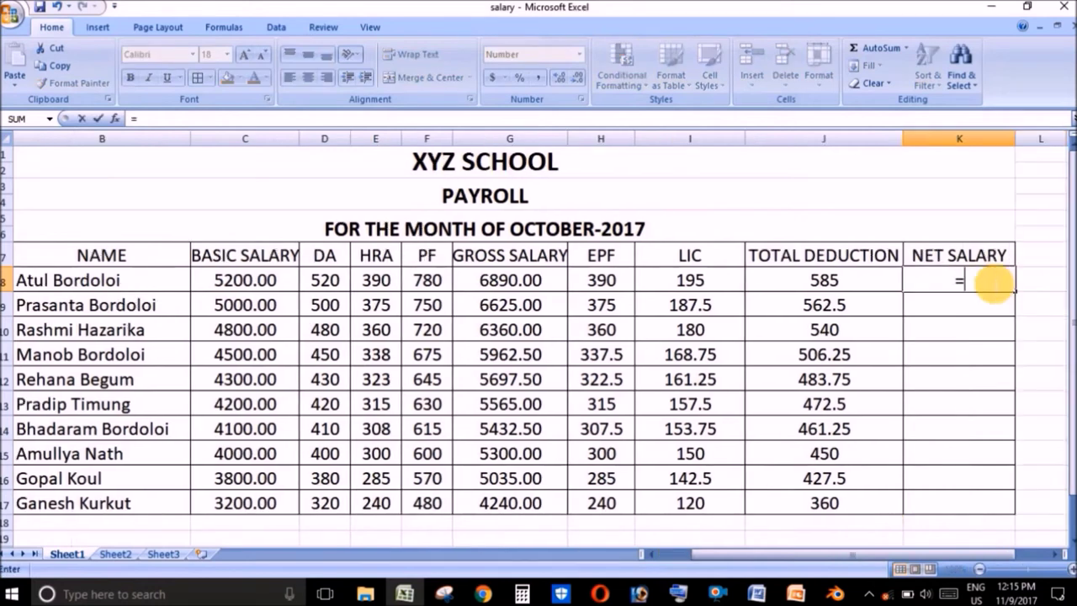
click(544, 286)
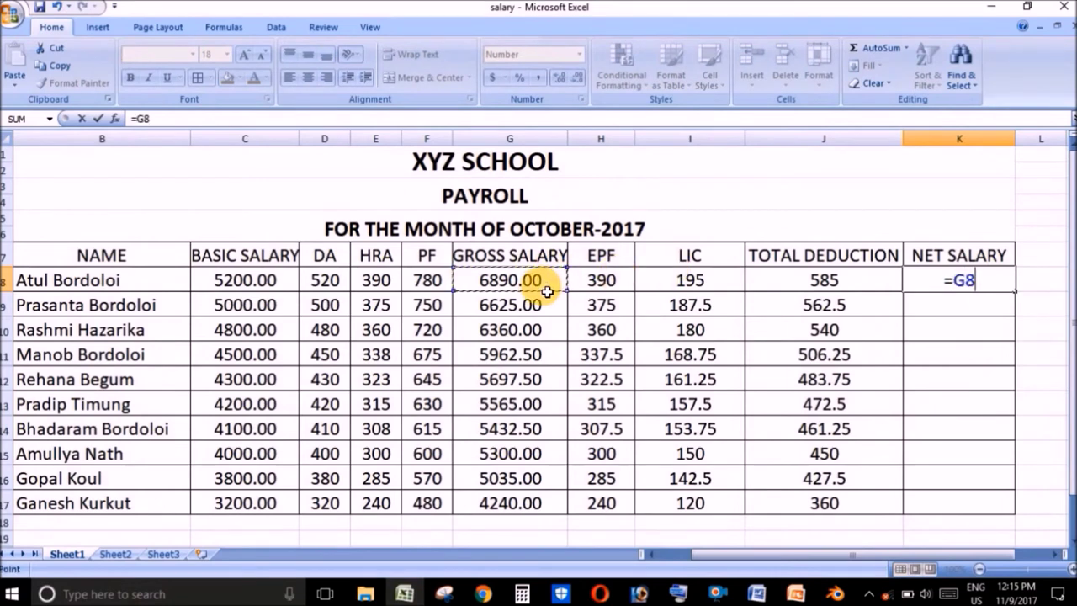
text(-)
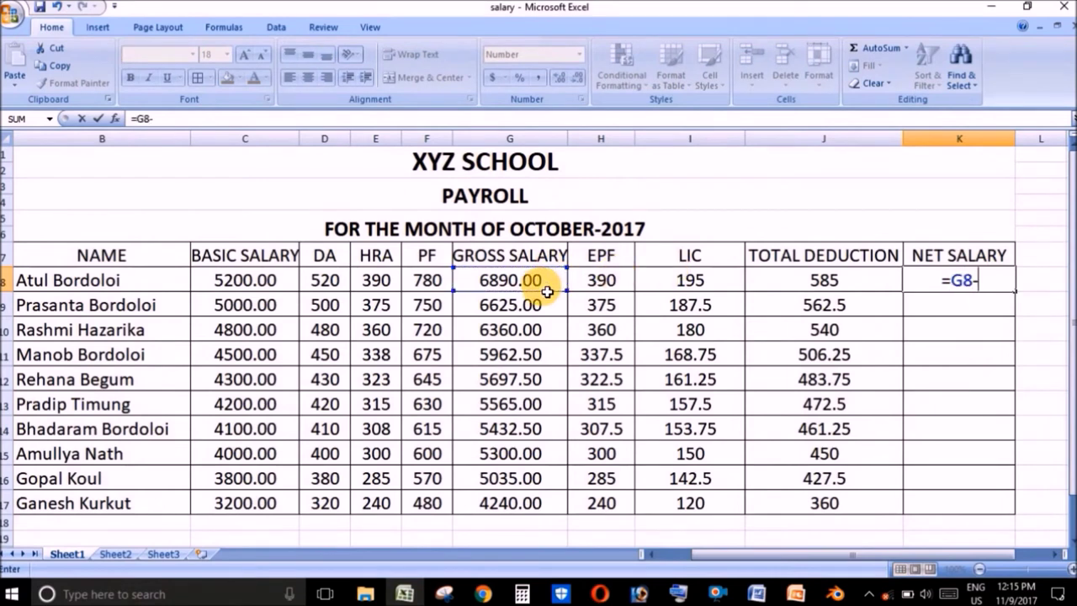
click(807, 282)
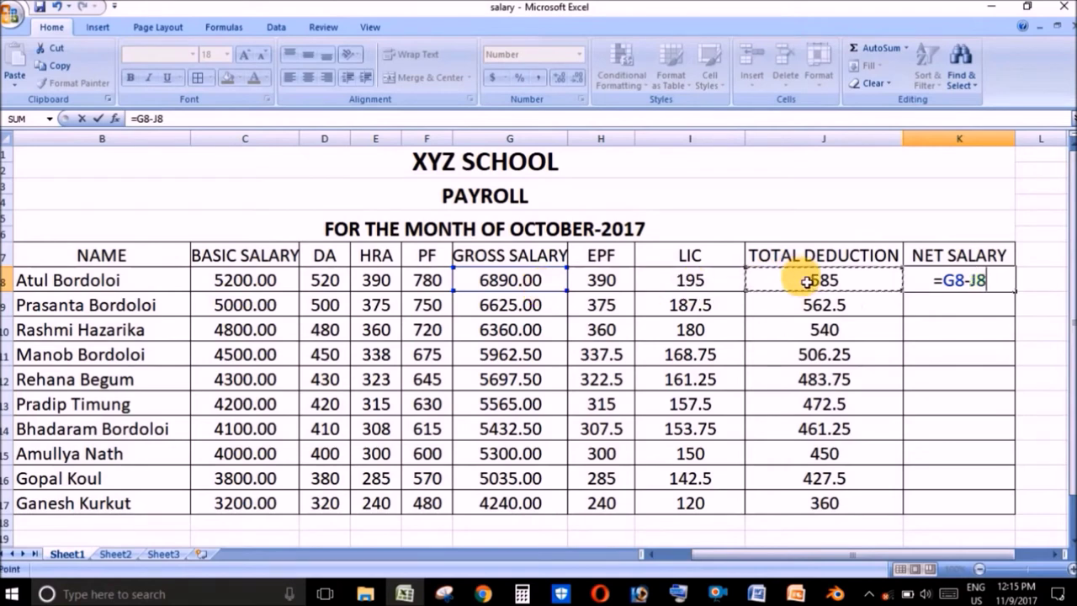
key(Return)
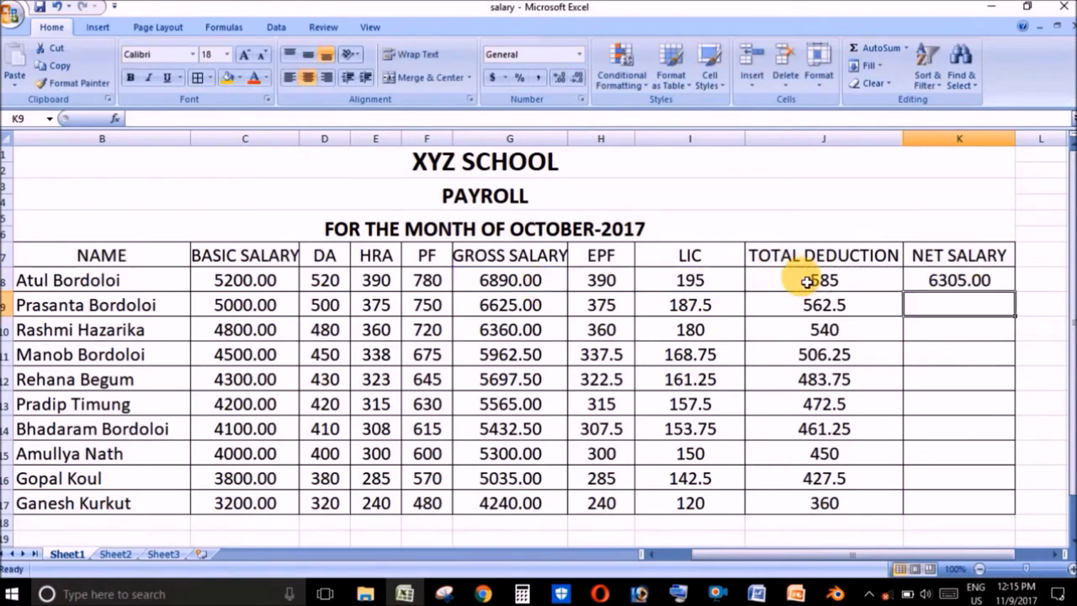
click(956, 280)
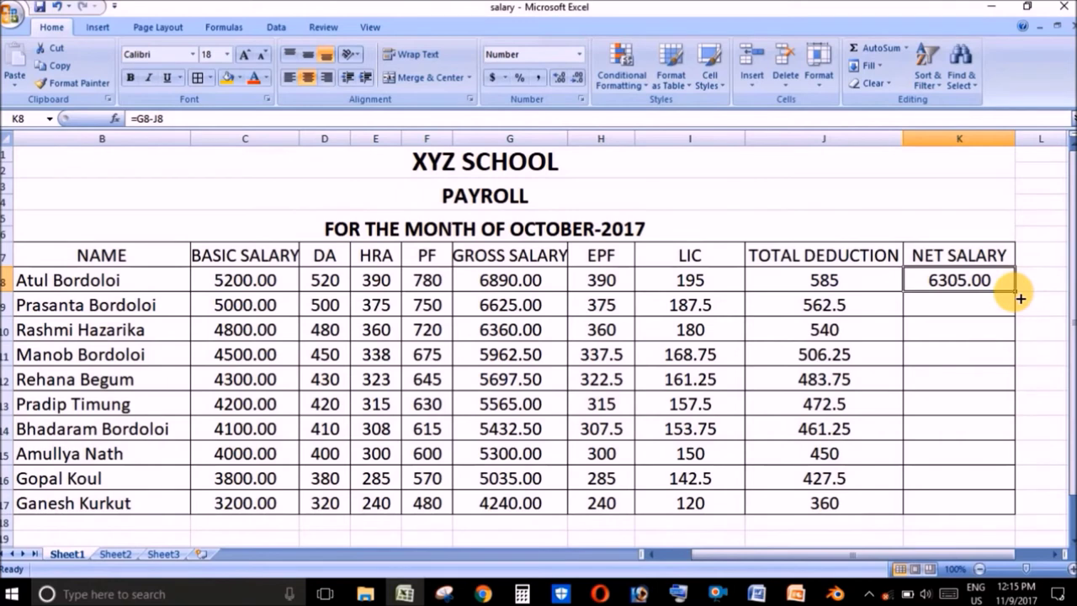
double_click(1021, 298)
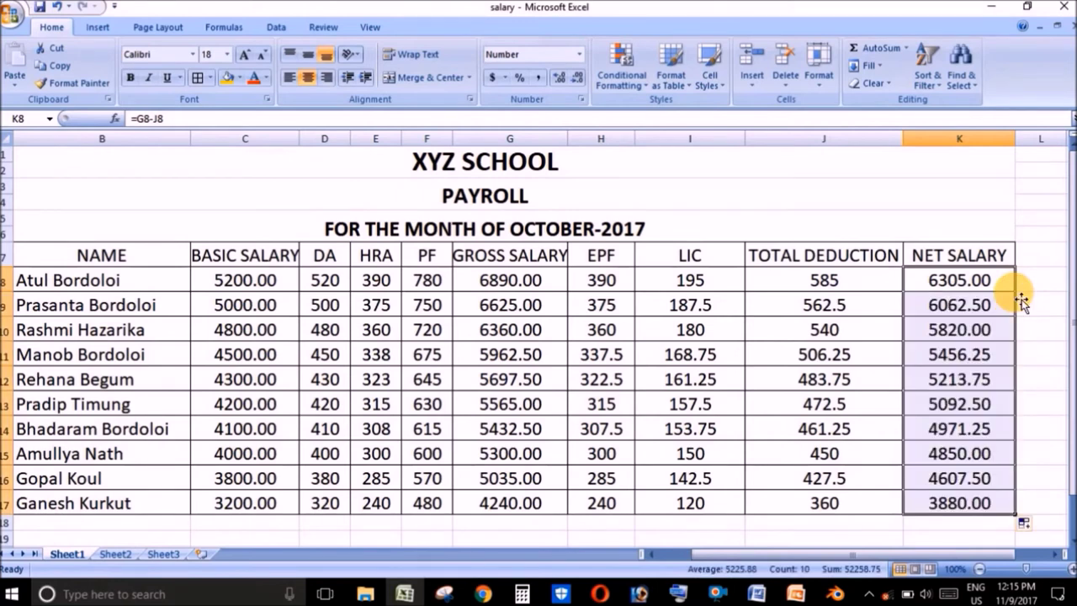
click(866, 217)
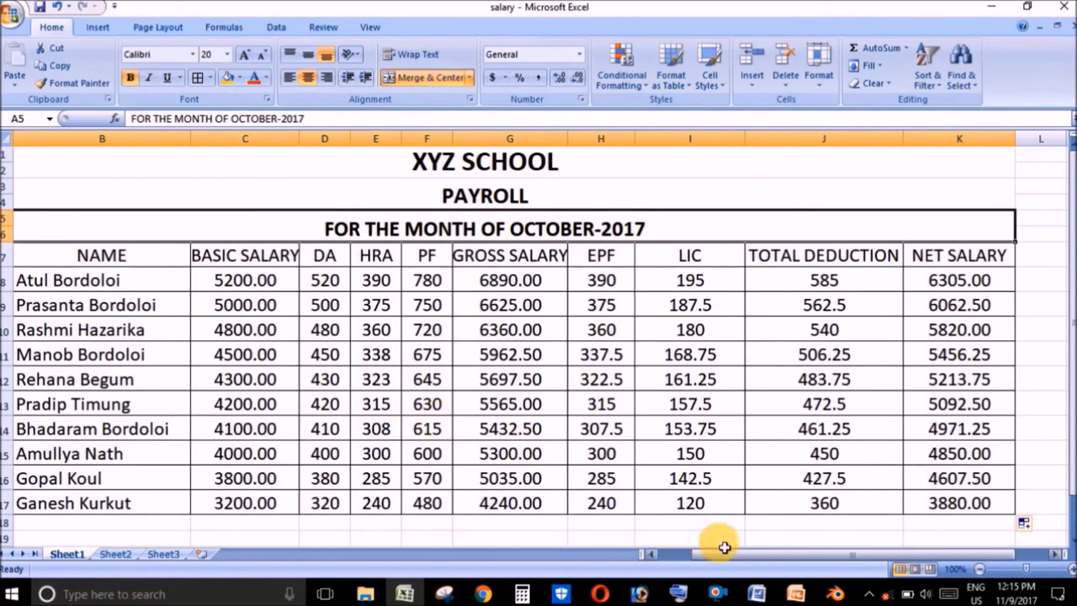
Step: Select the payroll range A7:K17, from the SL NO header to the last net salary
drag(708, 558, 697, 558)
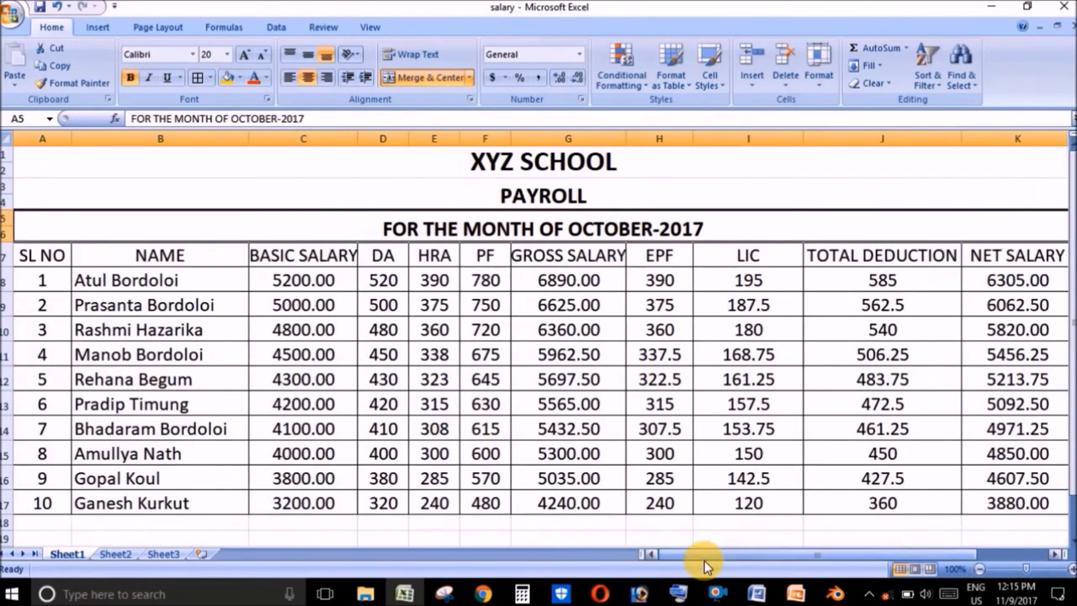
double_click(59, 255)
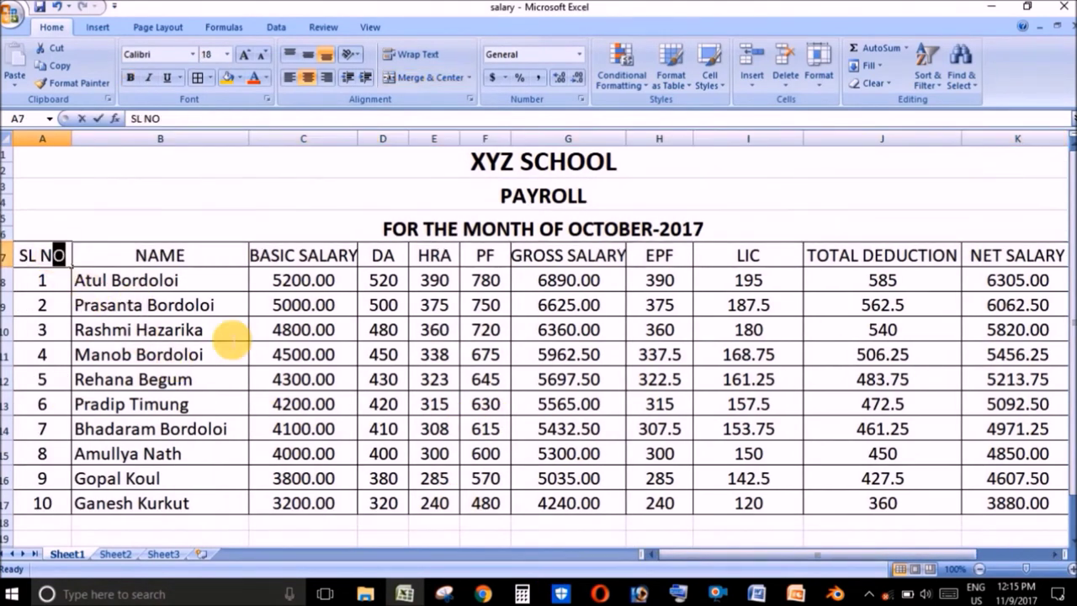
double_click(43, 263)
drag(54, 255, 66, 255)
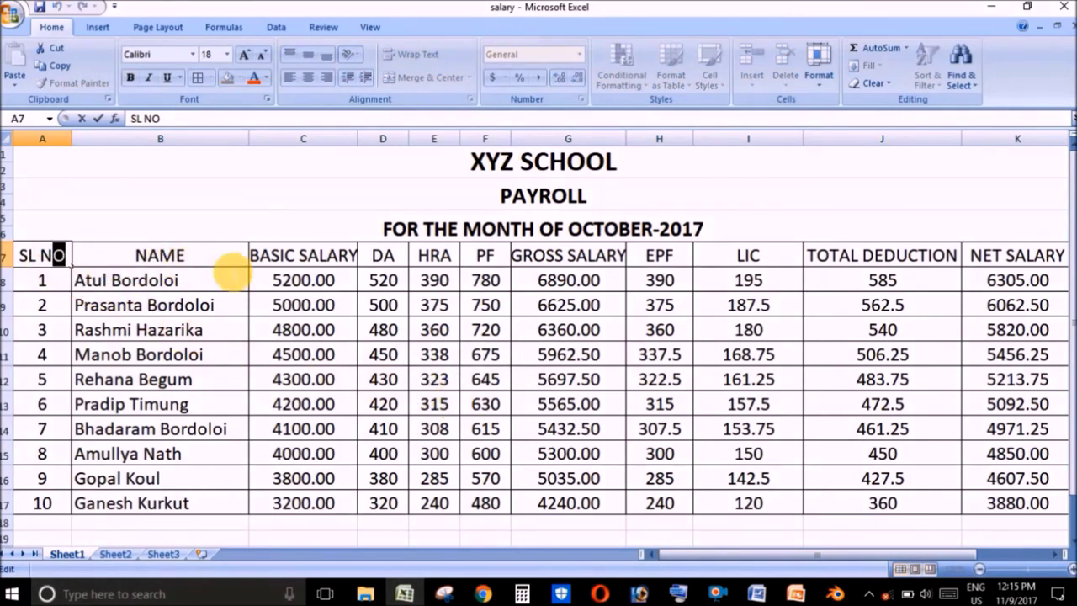
click(374, 339)
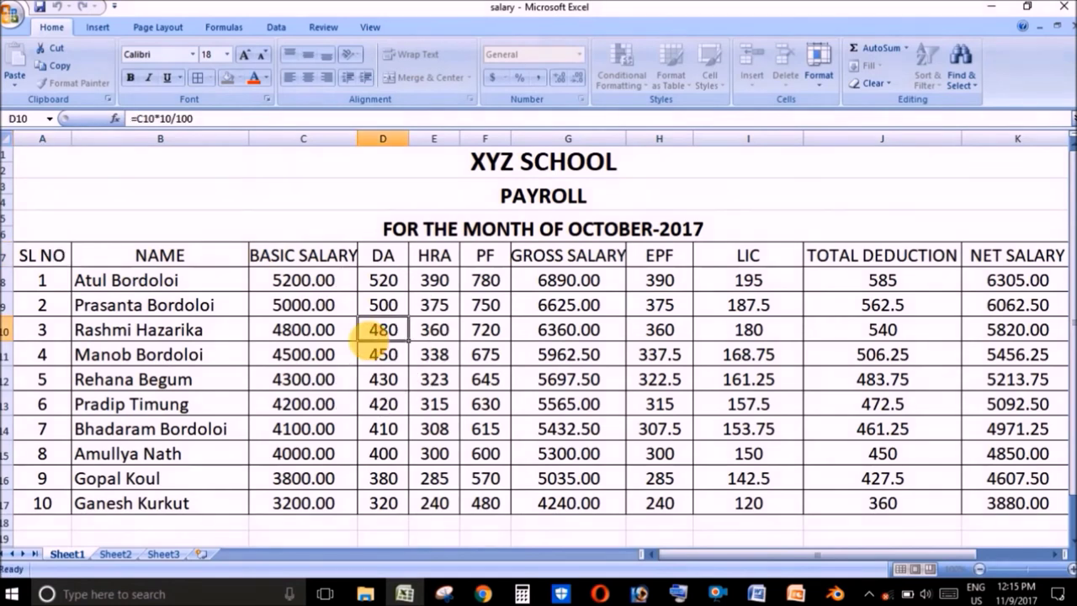
drag(74, 265, 775, 345)
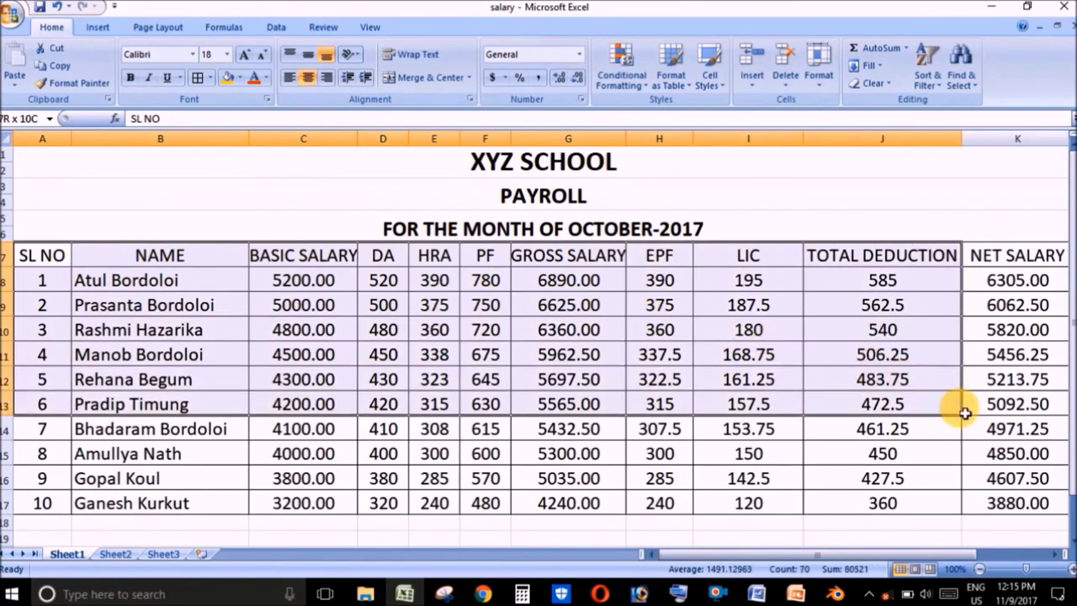
drag(775, 345, 1052, 503)
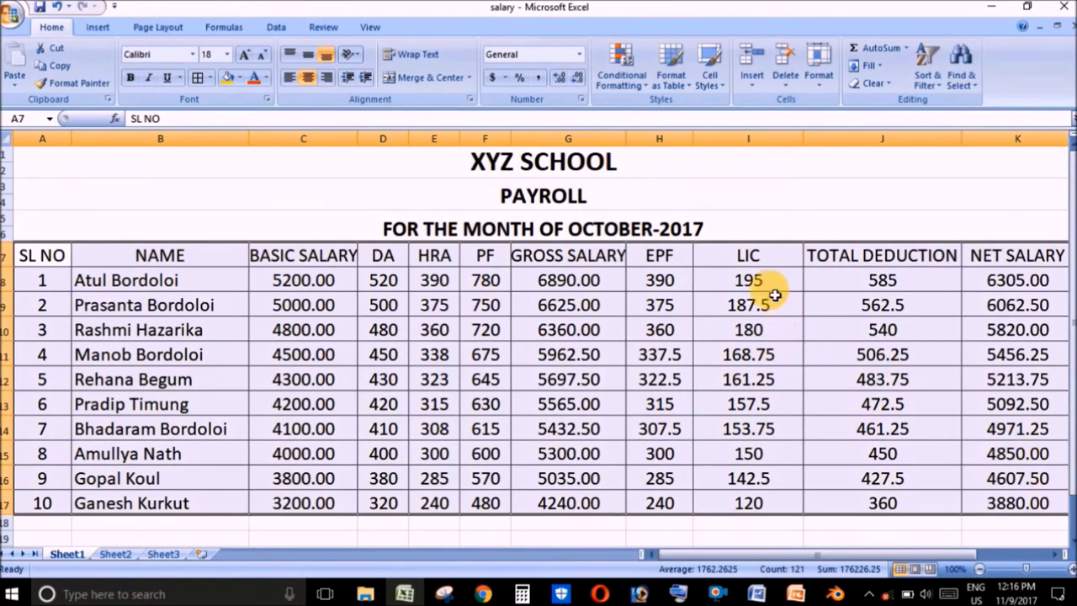
Step: Format A7:K17 as a table with headers using a purple banded style
click(686, 90)
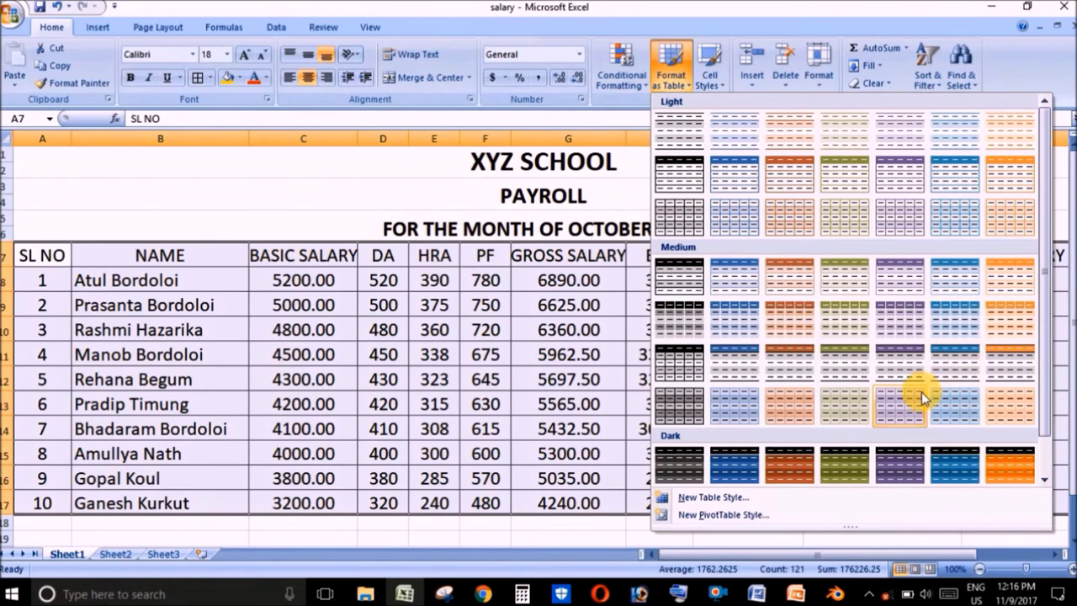
click(952, 463)
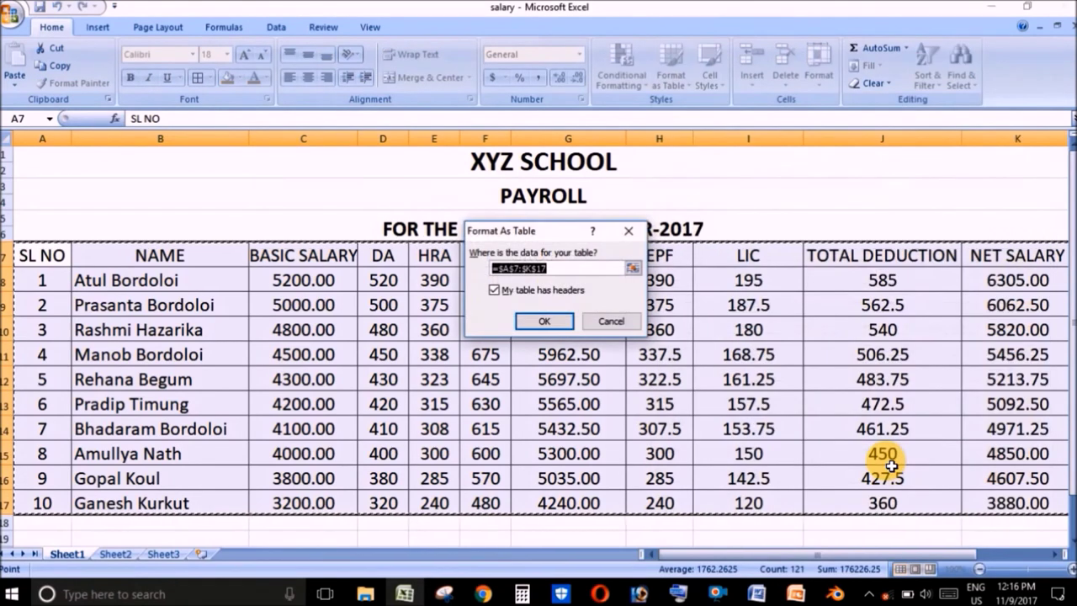
click(545, 322)
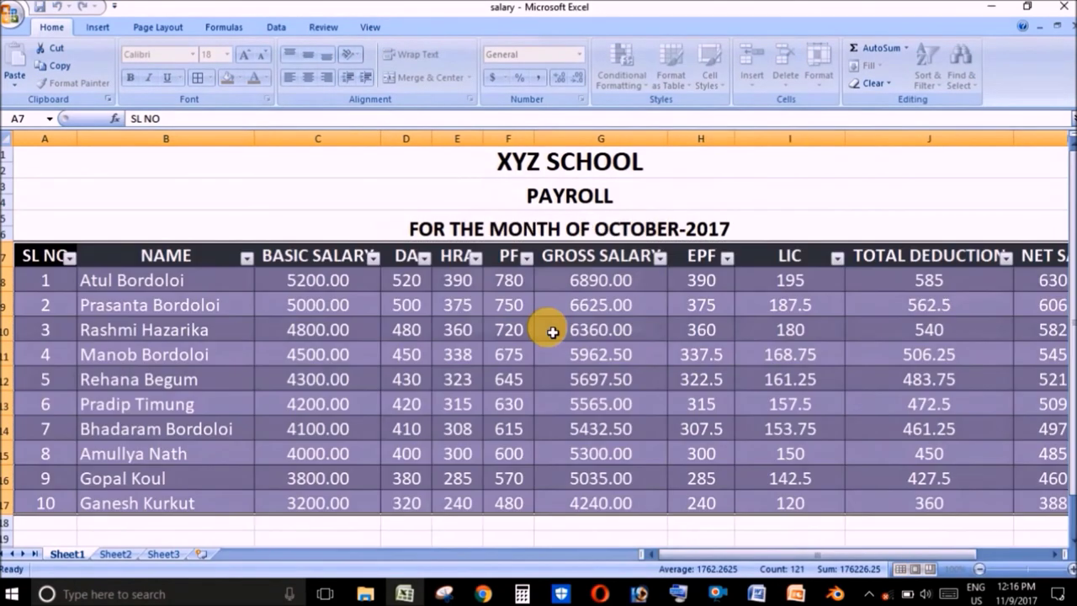
click(771, 192)
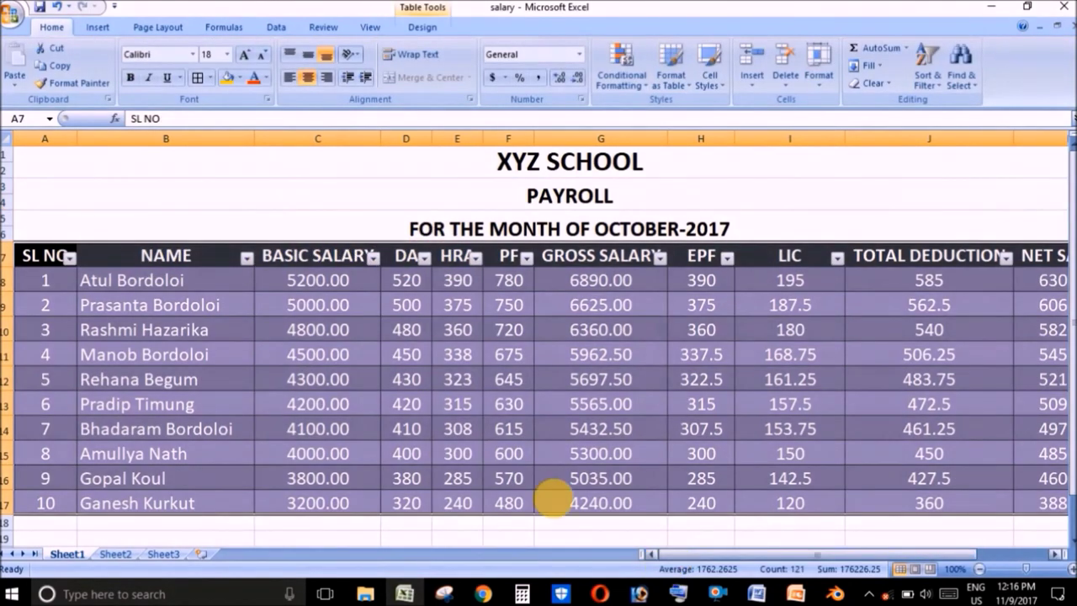
Step: Remove the filter arrows from the table's header row with Ctrl+Shift+L
click(497, 450)
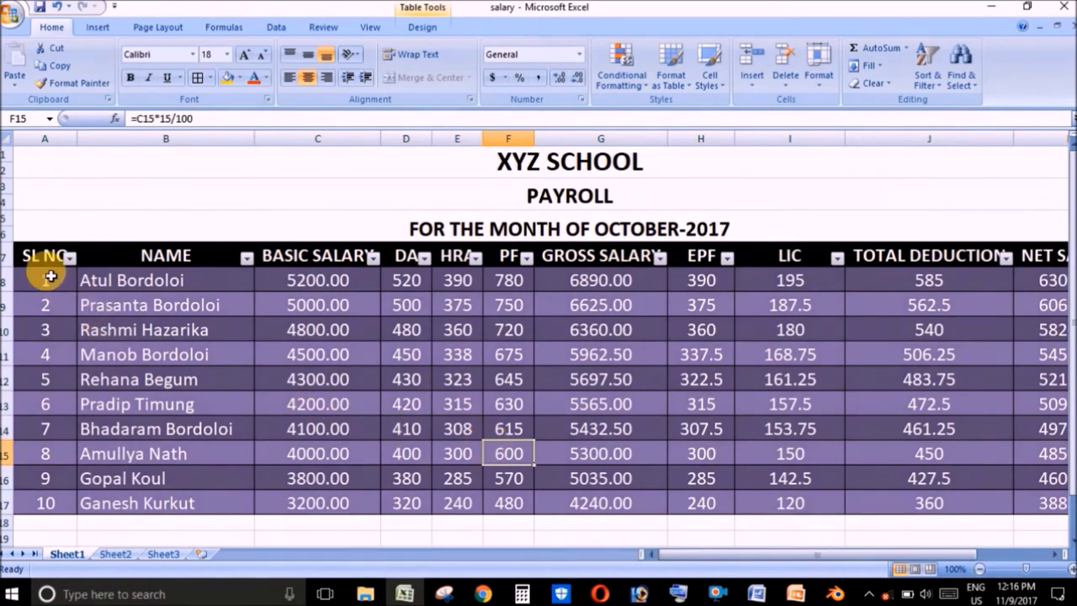
drag(44, 266, 904, 391)
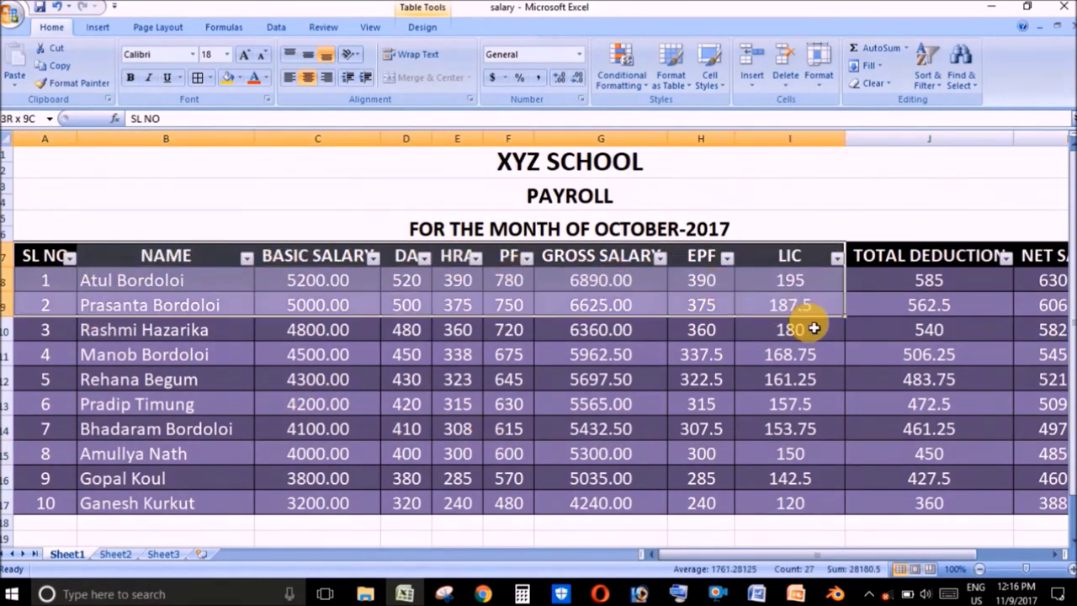
drag(904, 391, 1023, 498)
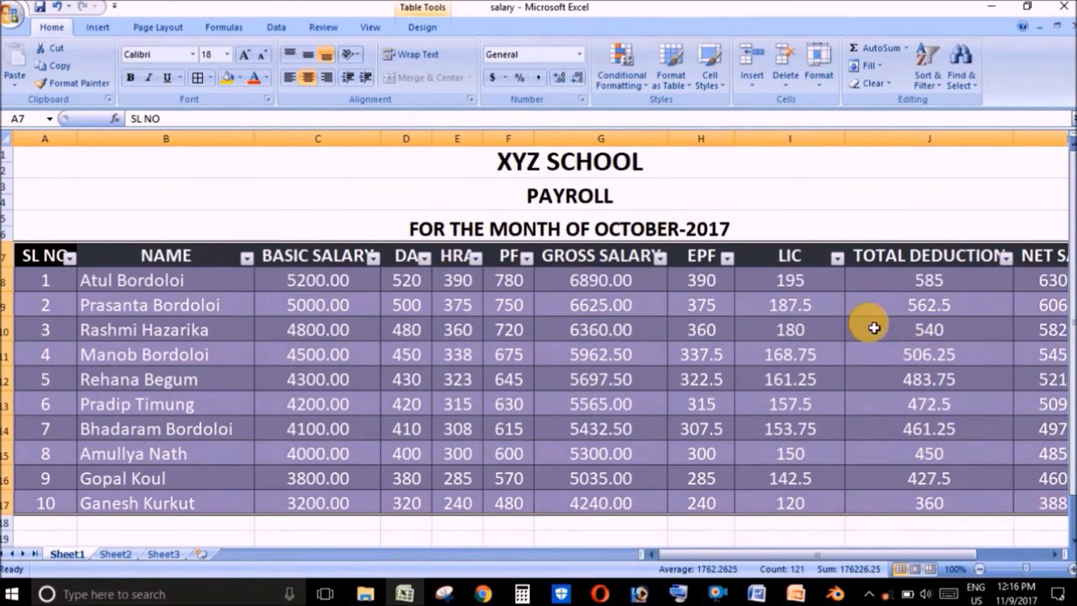
key(ctrl+shift+l)
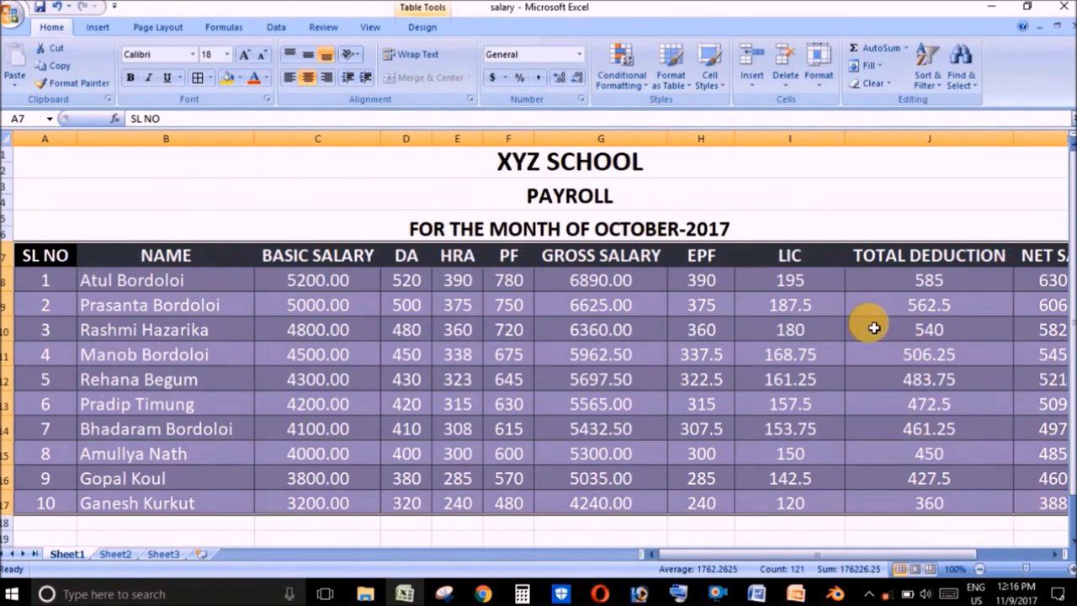
click(819, 190)
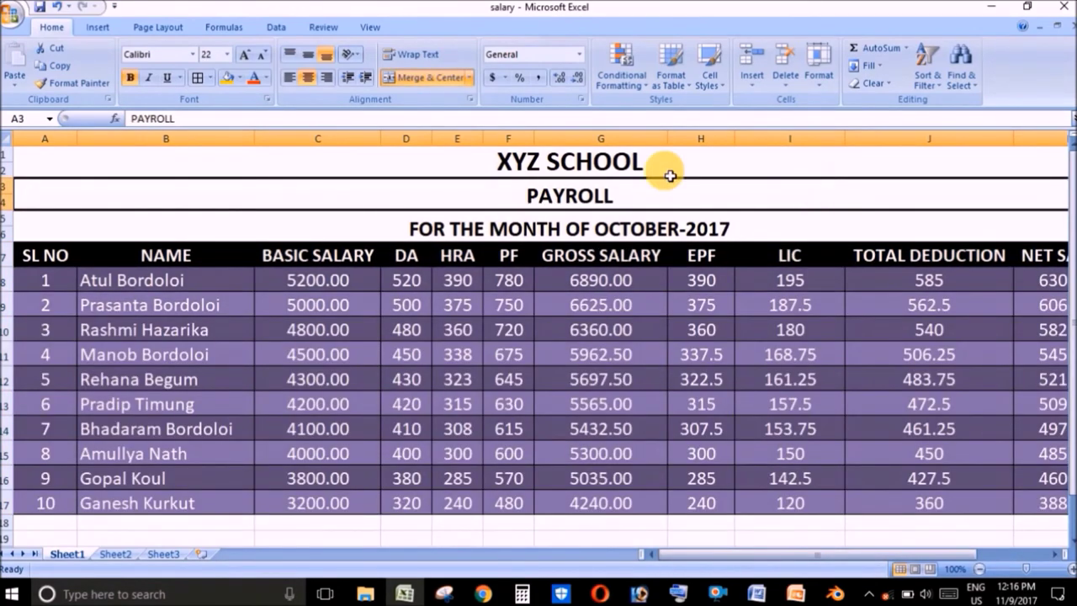
click(17, 15)
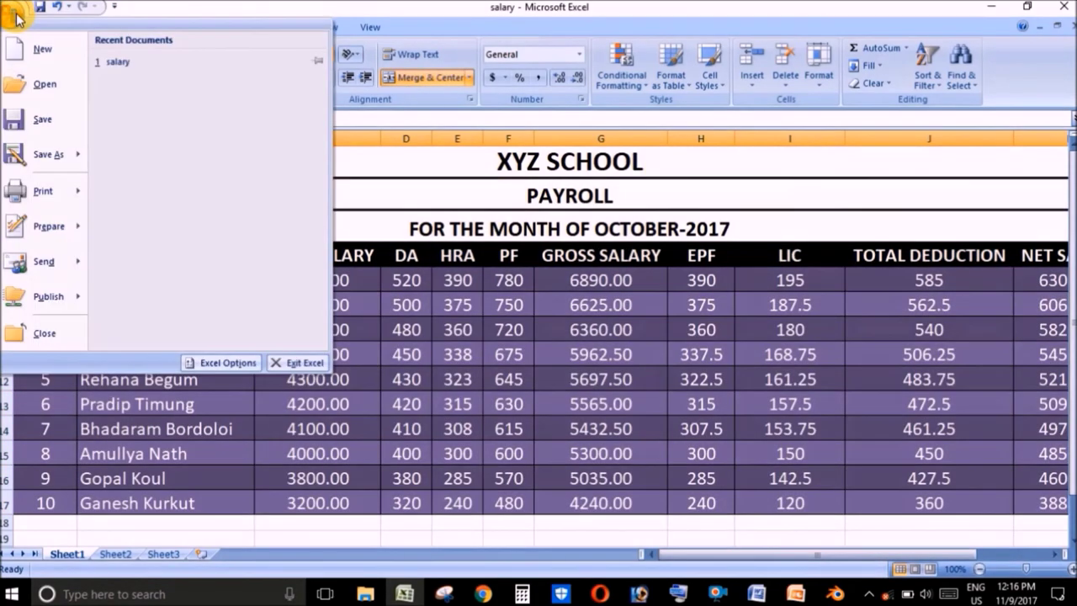
Step: Save the workbook as 'Payroll' on the Desktop, then close Excel
click(45, 146)
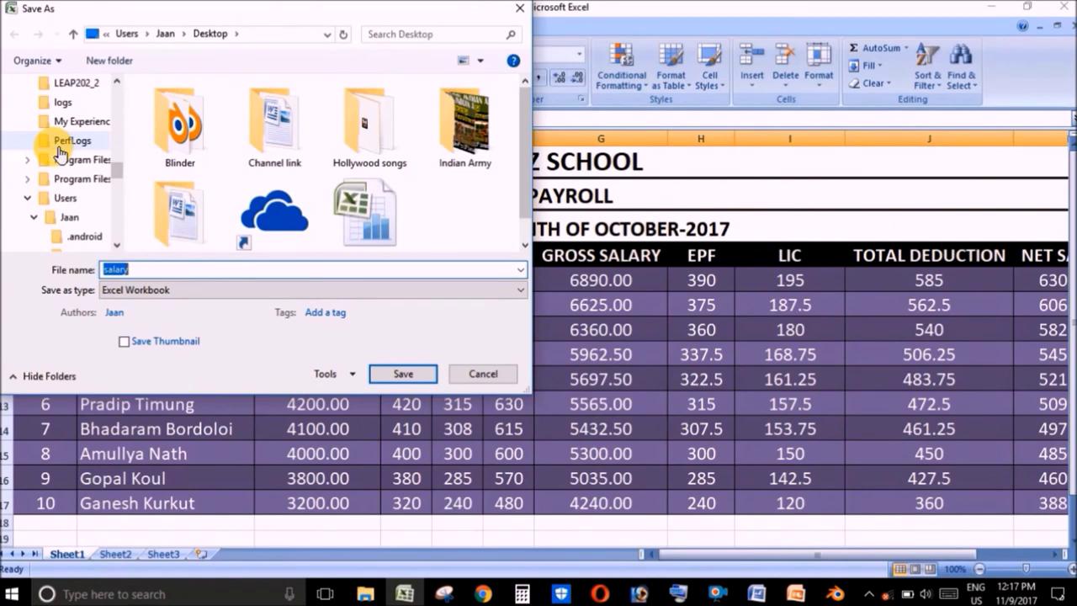
text(Payroll)
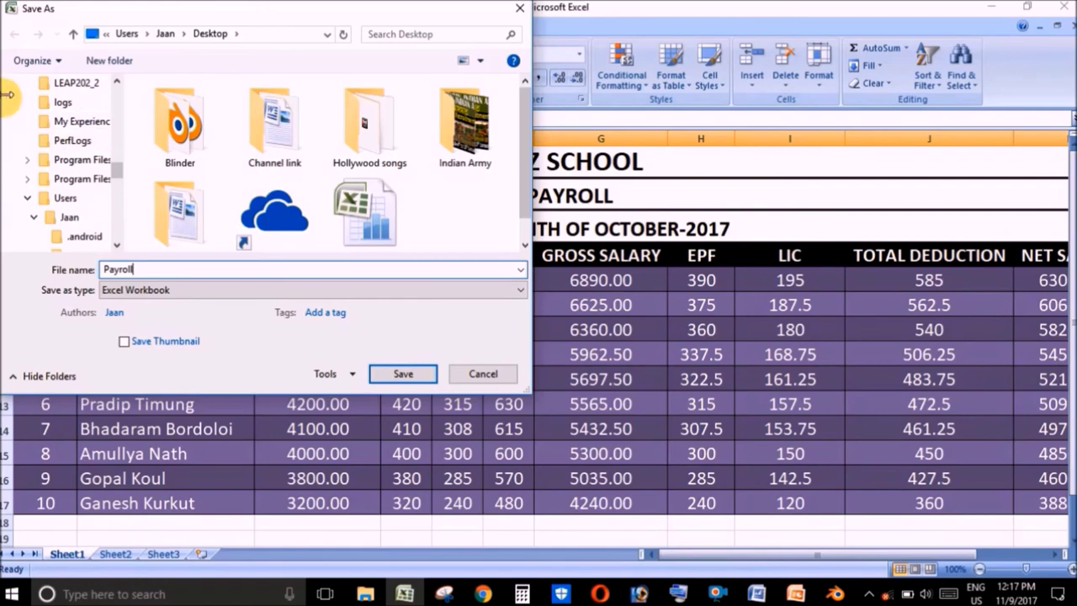
drag(119, 180, 113, 134)
scroll(93, 138, up, 2)
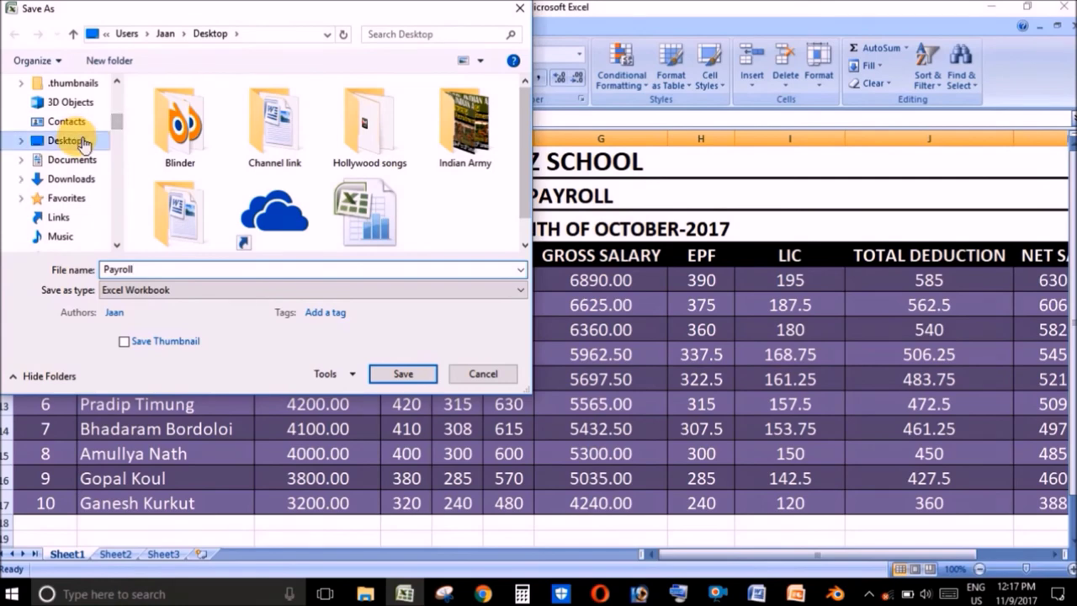
click(80, 140)
click(392, 374)
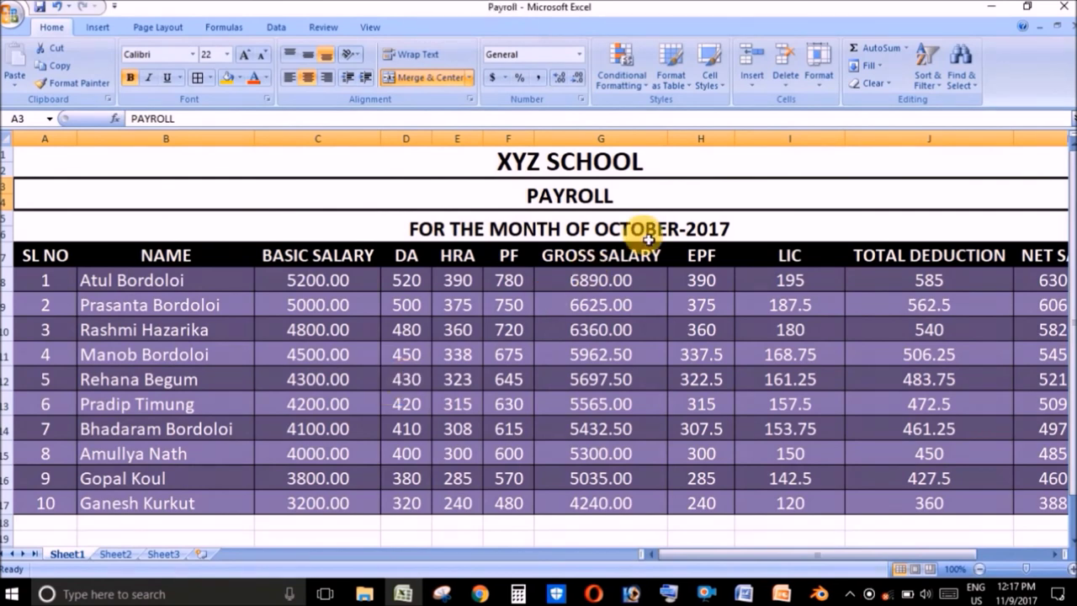
click(1064, 8)
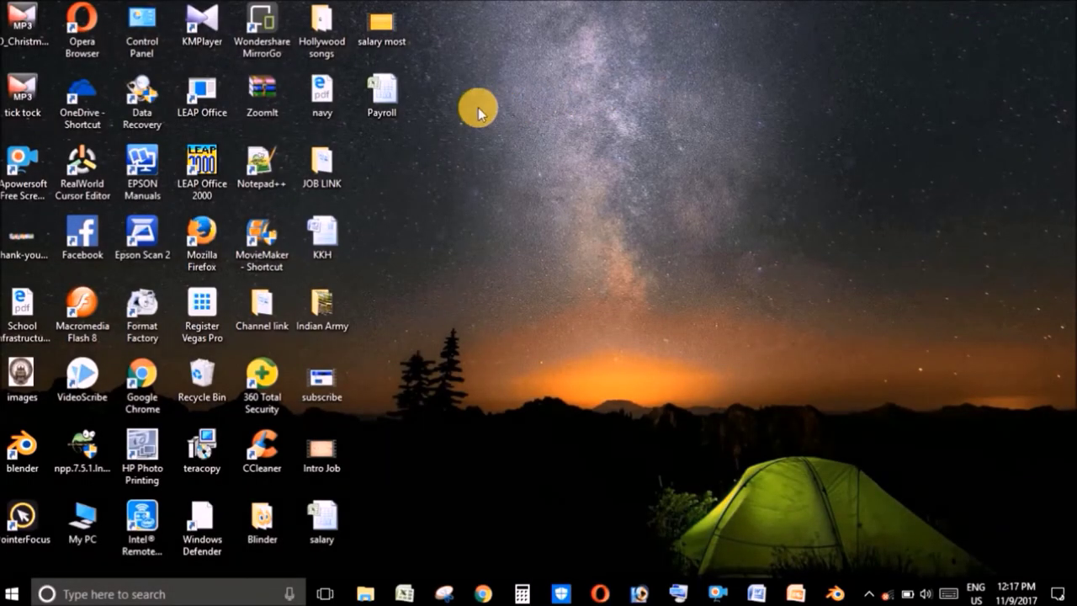
click(395, 87)
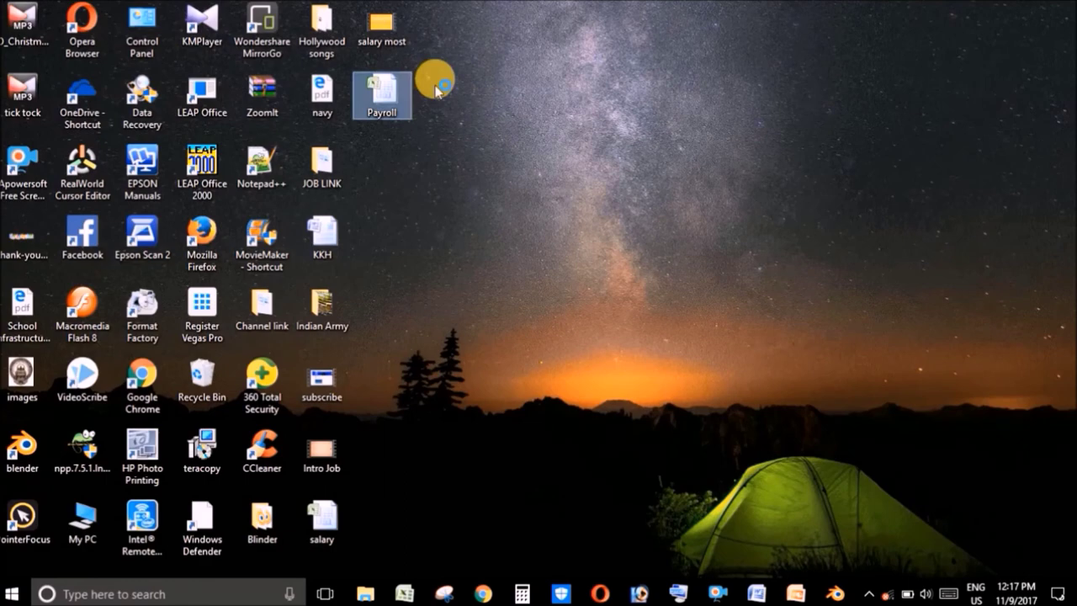
double_click(399, 102)
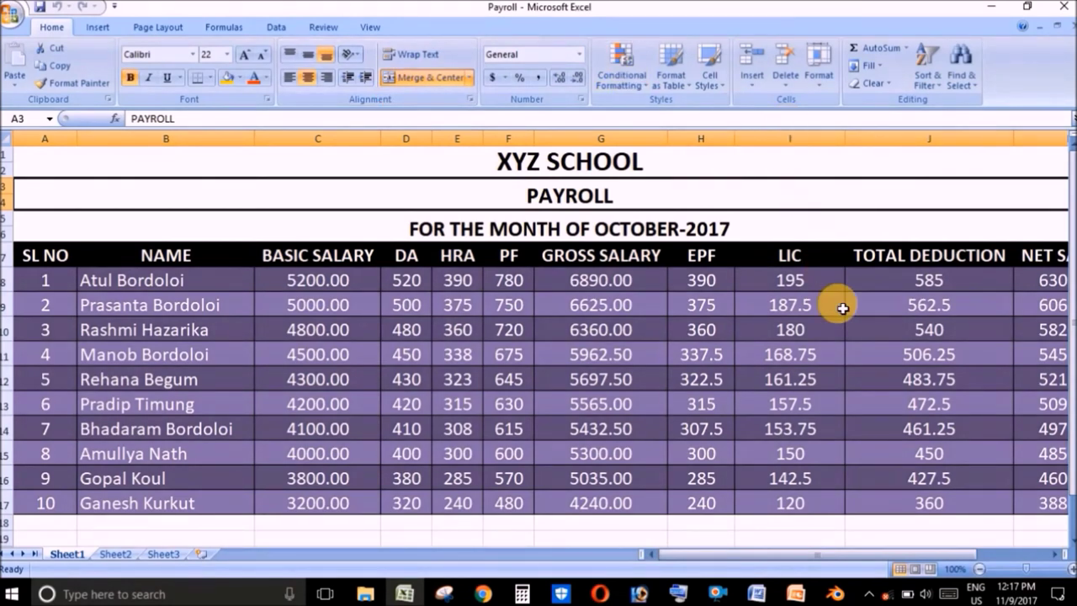
Step: Close the Payroll workbook and exit Excel
drag(844, 566, 867, 562)
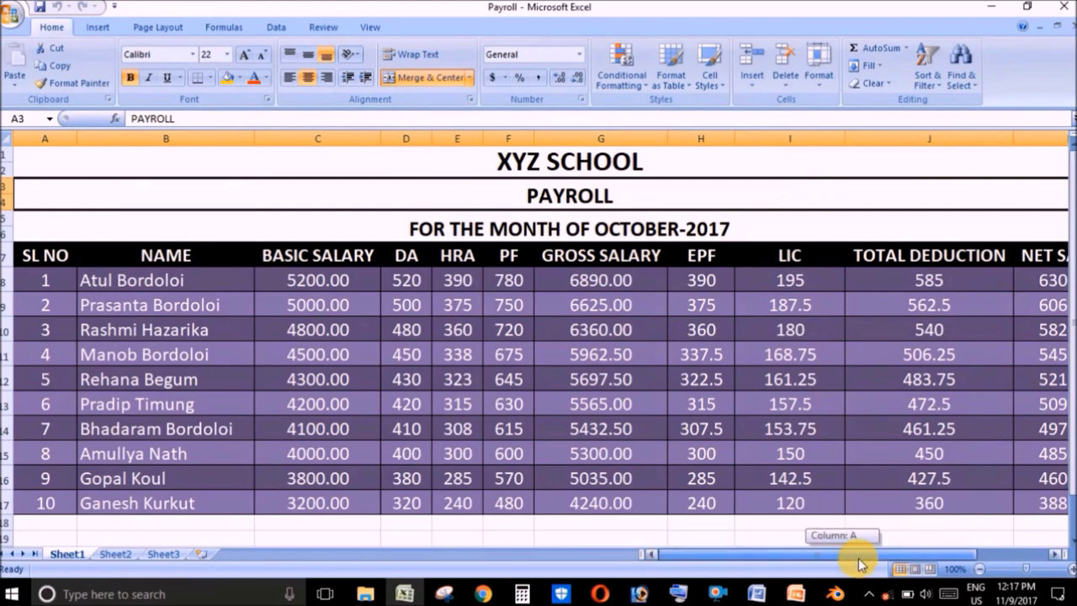
drag(868, 561, 859, 554)
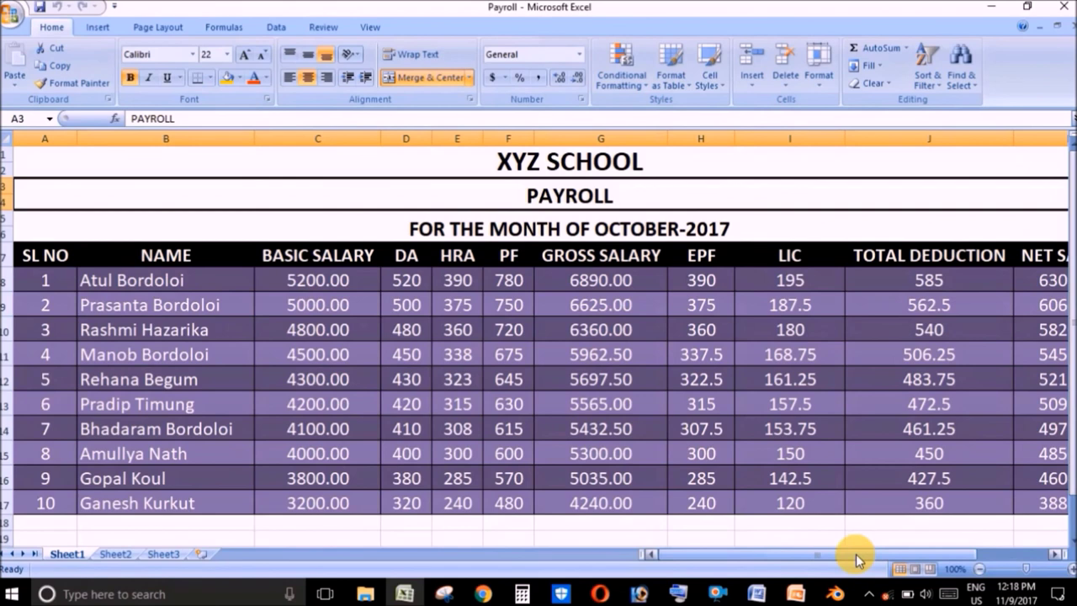
click(1058, 7)
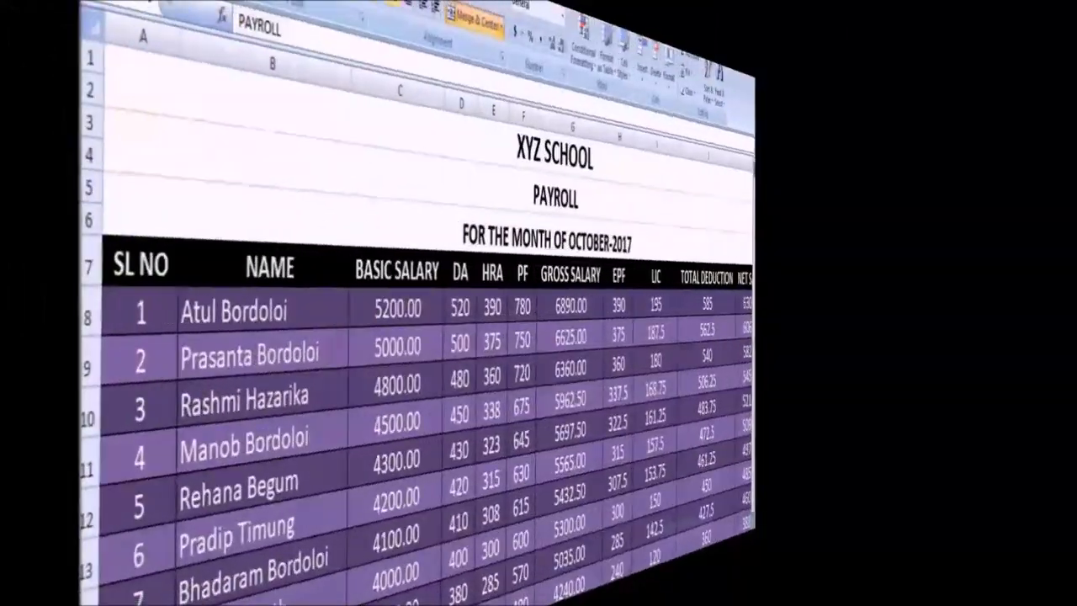